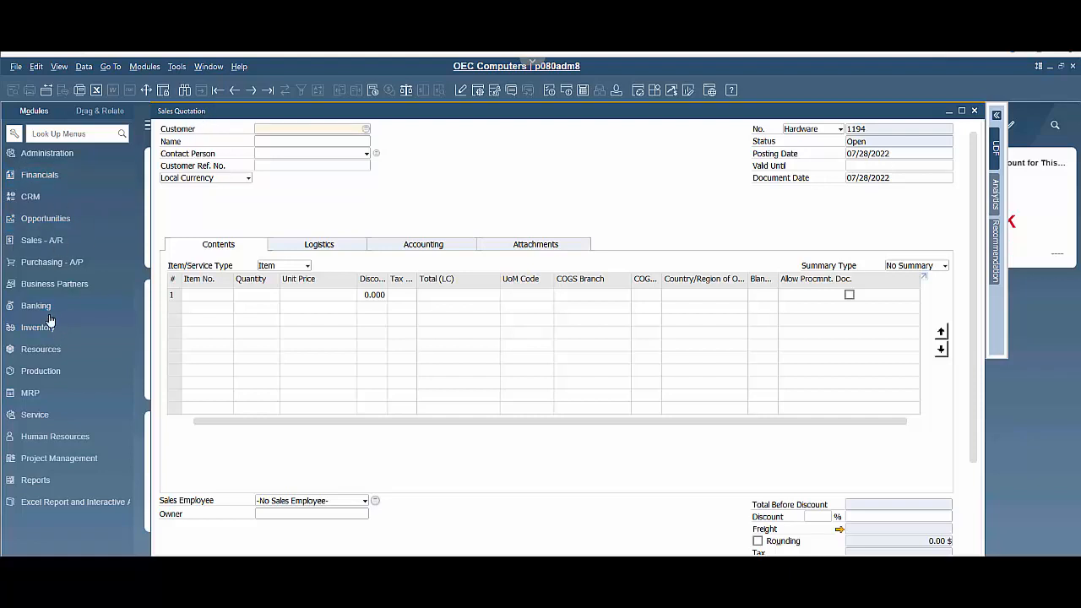
- Select Books by Bessie as the customer of the new sales quotation
{"action": "left_click", "coordinate": [70, 241]}
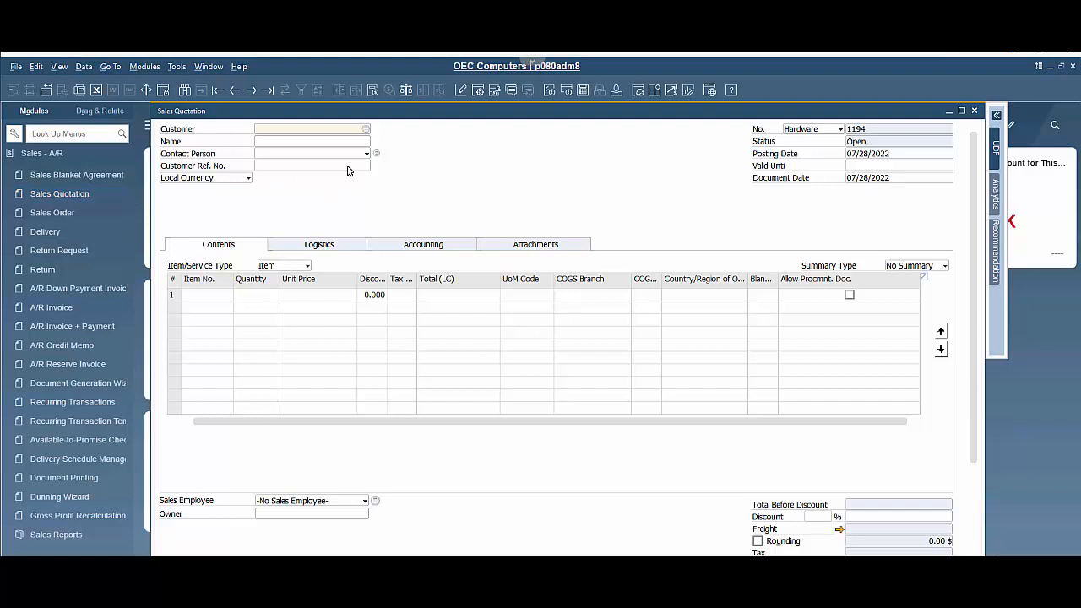
{"action": "left_click", "coordinate": [365, 128]}
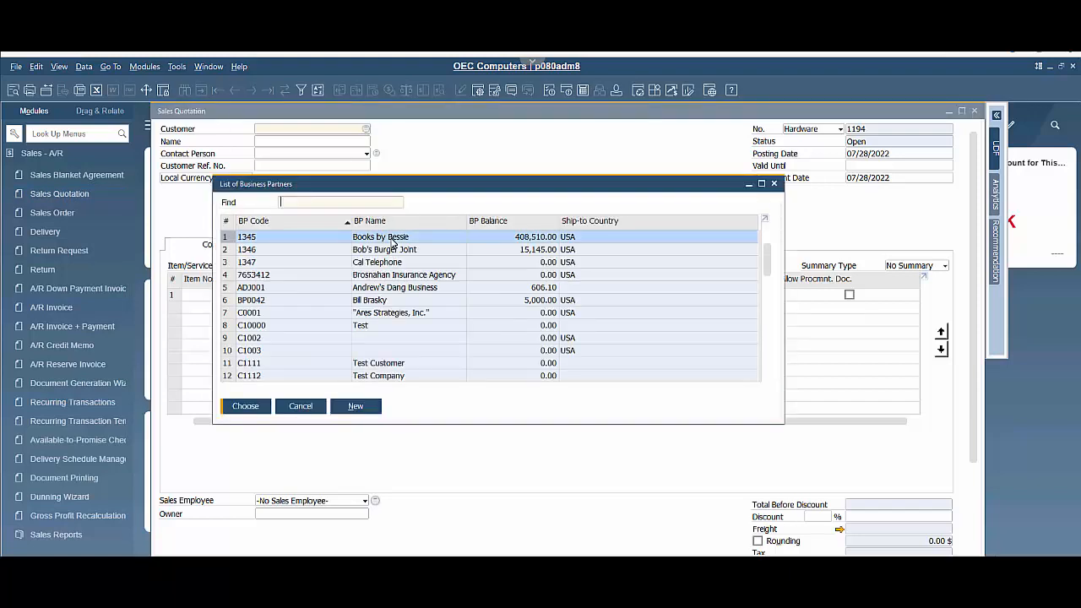
{"action": "double_click", "coordinate": [390, 239]}
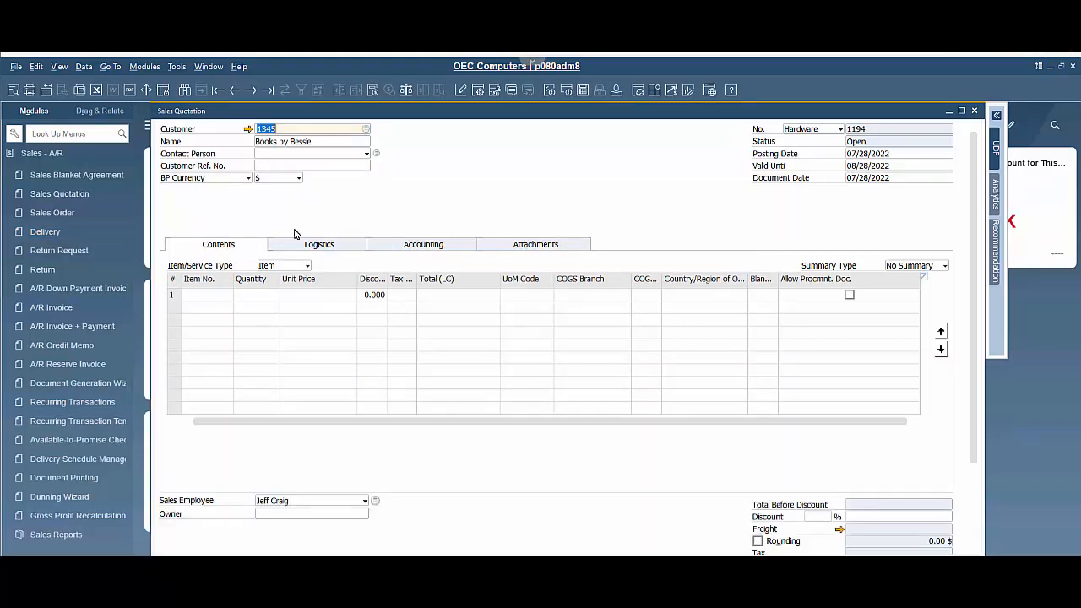
- Add items 100-22, 100-24 and 101-18 together as the quotation's first three lines
{"action": "left_click", "coordinate": [213, 294]}
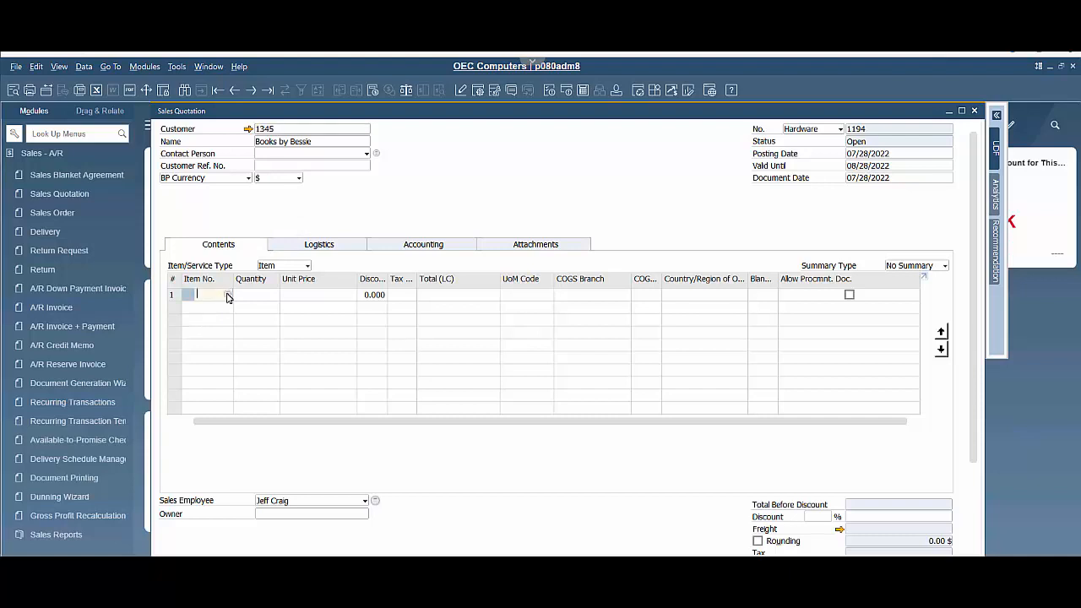
{"action": "left_click", "coordinate": [228, 295]}
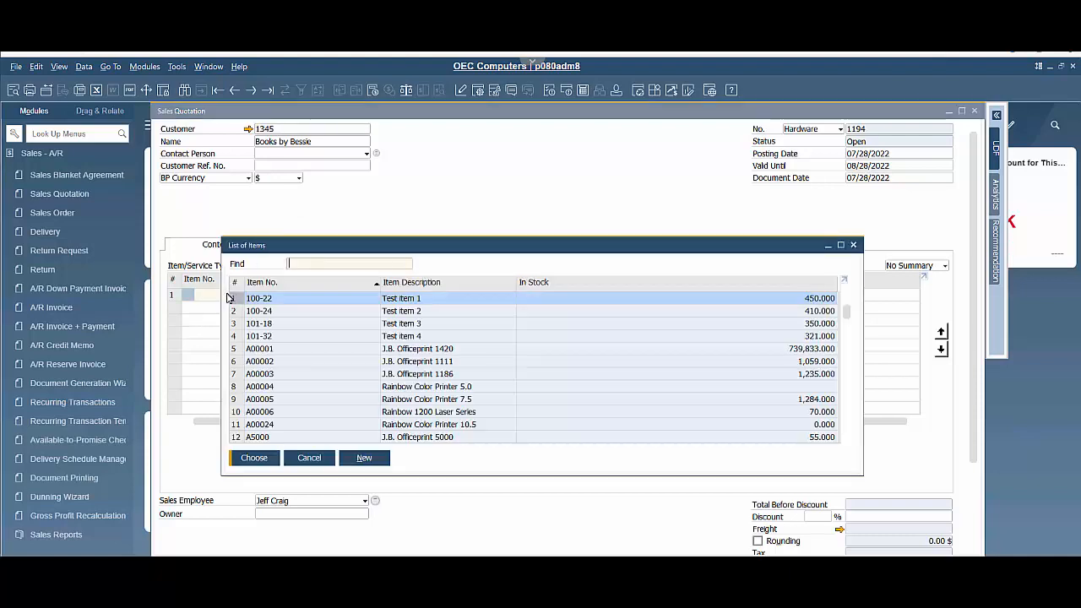
{"action": "left_click", "coordinate": [295, 315], "text": "ctrl"}
{"action": "left_click", "coordinate": [289, 325], "text": "ctrl"}
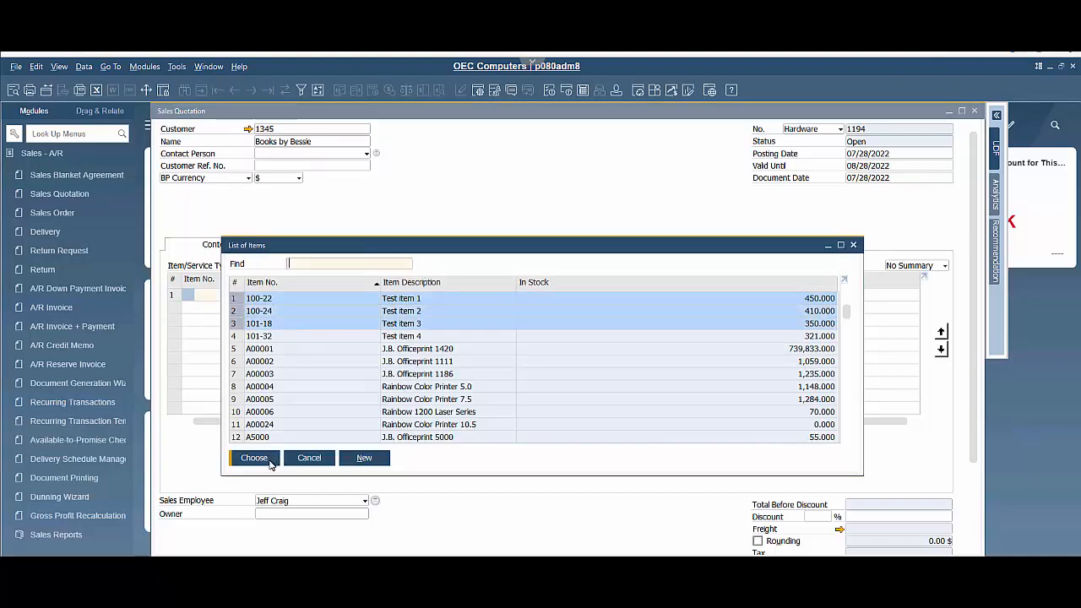
{"action": "left_click", "coordinate": [269, 461]}
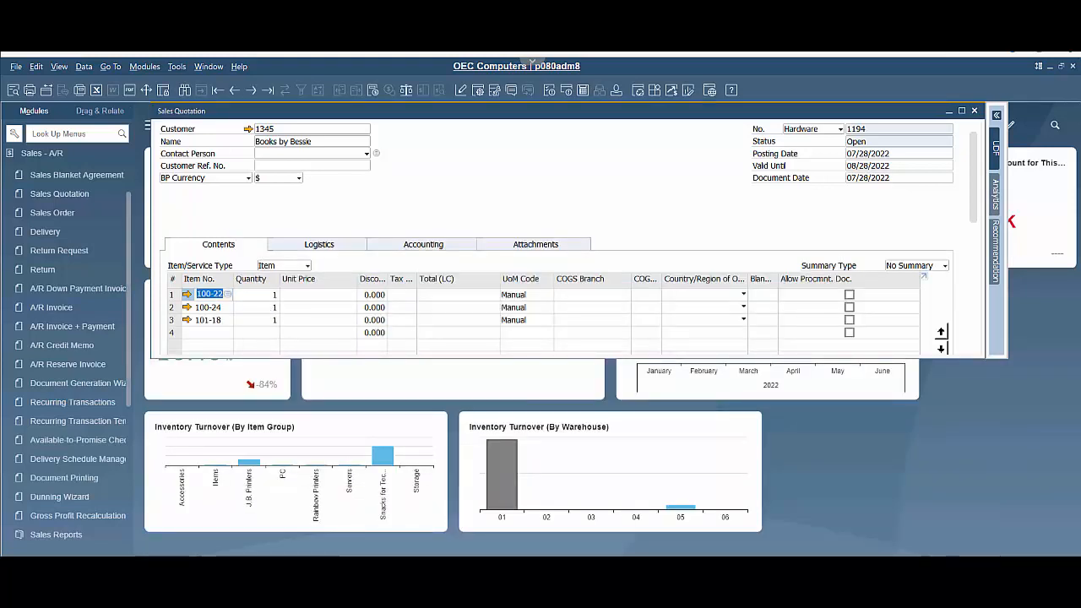
- Set the quotation quantities to 10 for item 100-22, 20 for 100-24 and 30 for 101-18
{"action": "left_click", "coordinate": [263, 295]}
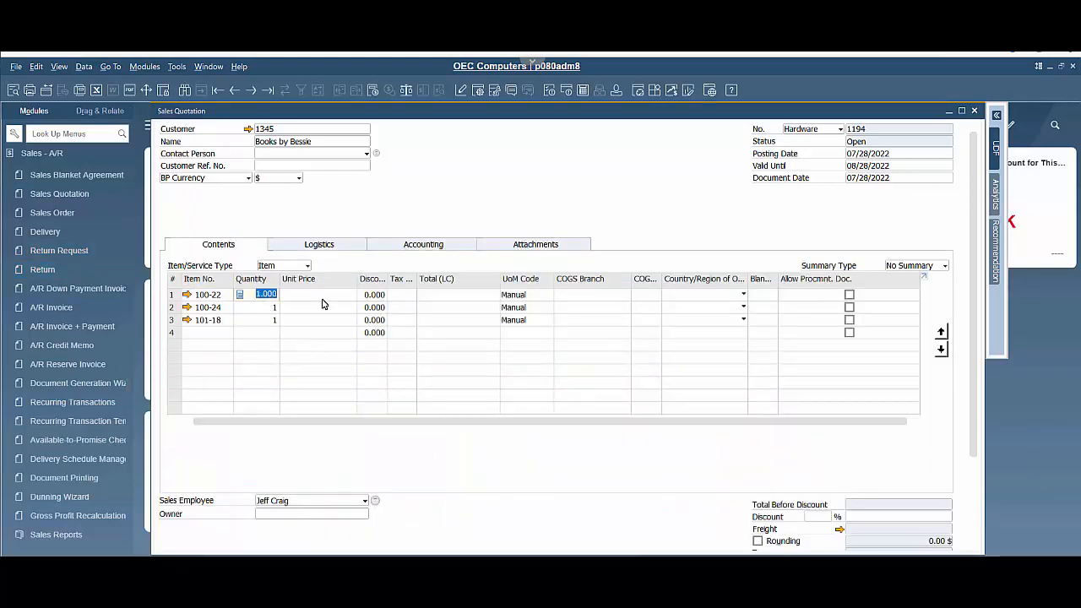
{"action": "type", "text": "10"}
{"action": "left_click", "coordinate": [271, 308]}
{"action": "type", "text": "20"}
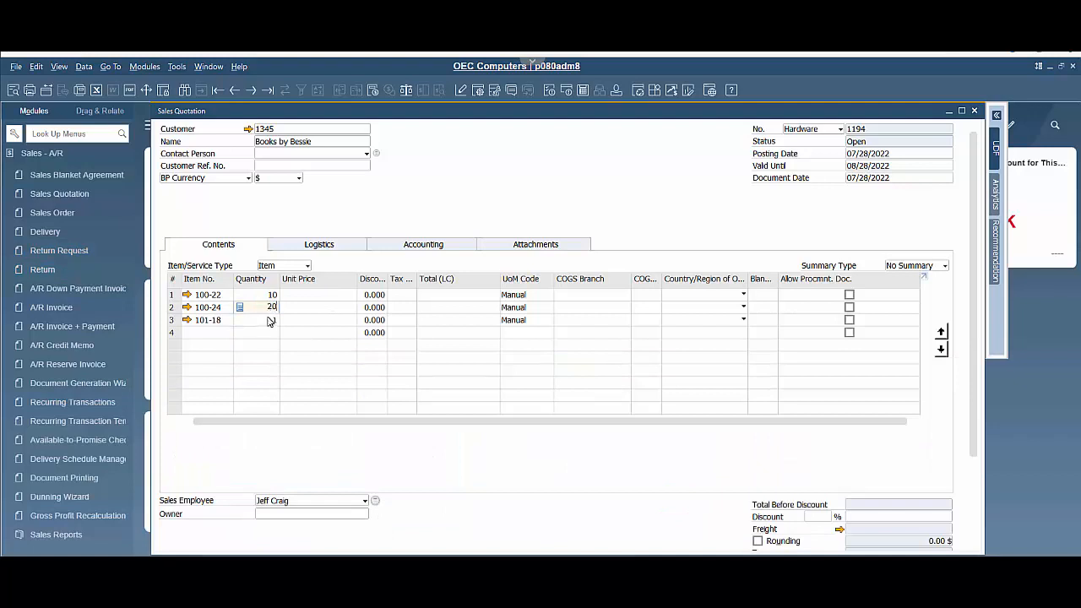
{"action": "left_click", "coordinate": [269, 321]}
{"action": "type", "text": "20"}
- Set the unit prices to $10 for item 100-22, $20 for 100-24 and $30 for 101-18
{"action": "left_click", "coordinate": [327, 297]}
{"action": "type", "text": "10"}
{"action": "left_click", "coordinate": [346, 309]}
{"action": "left_click", "coordinate": [345, 320]}
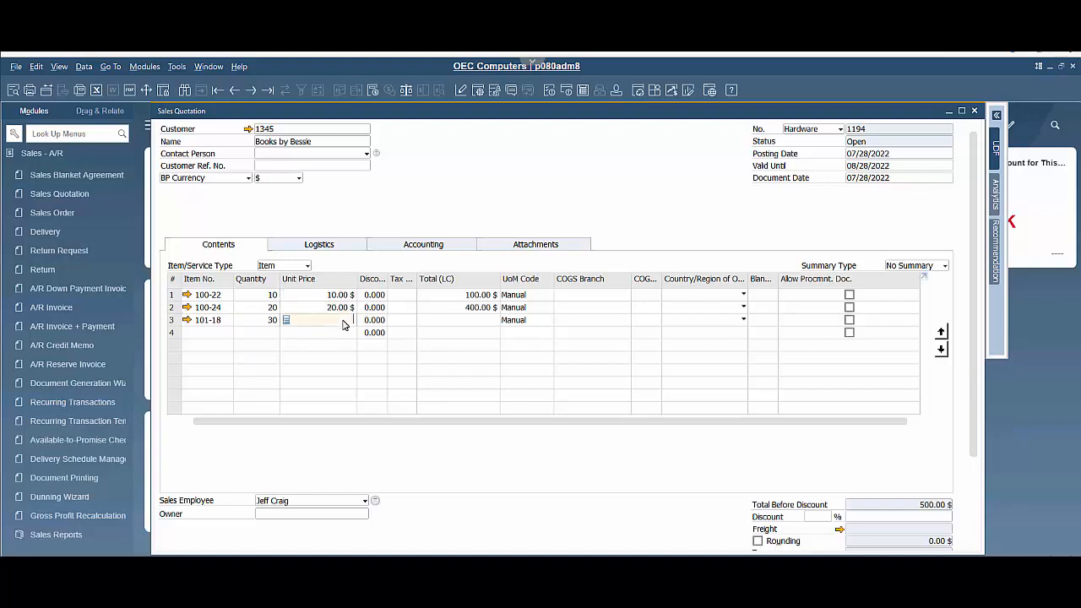
{"action": "type", "text": "30"}
- Assign the Exempt tax code to all three quotation lines
{"action": "left_click", "coordinate": [408, 297]}
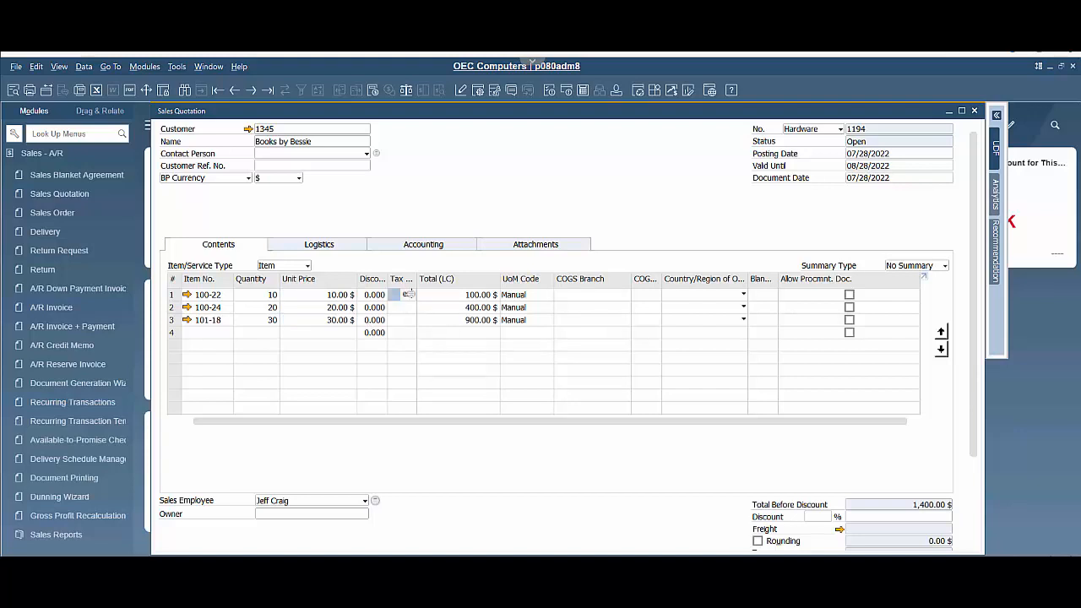
{"action": "type", "text": "e"}
{"action": "left_click", "coordinate": [405, 307]}
{"action": "type", "text": "e"}
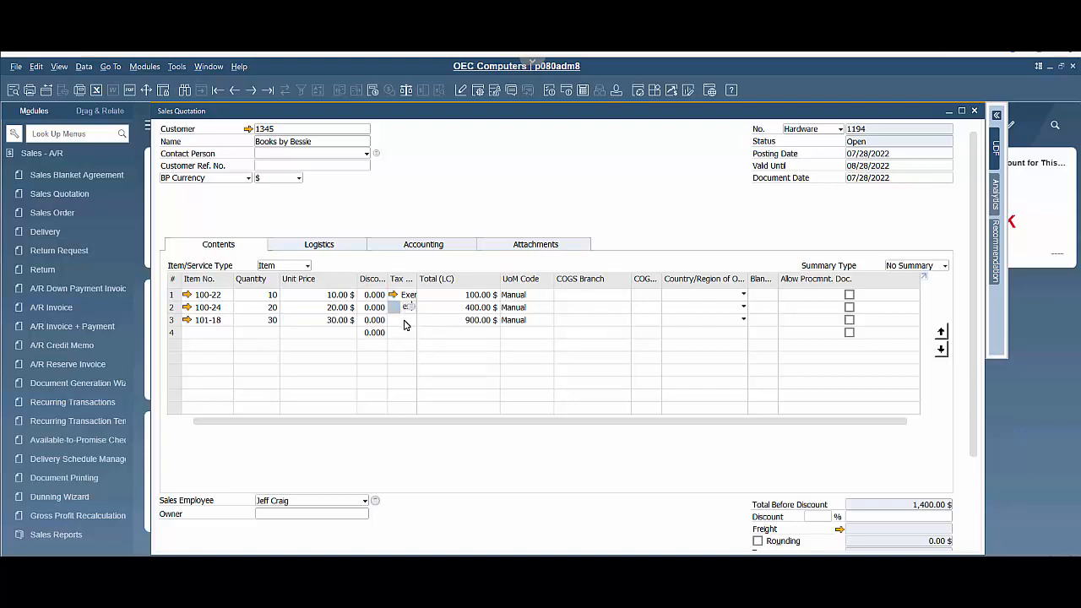
{"action": "left_click", "coordinate": [404, 320]}
{"action": "type", "text": "e"}
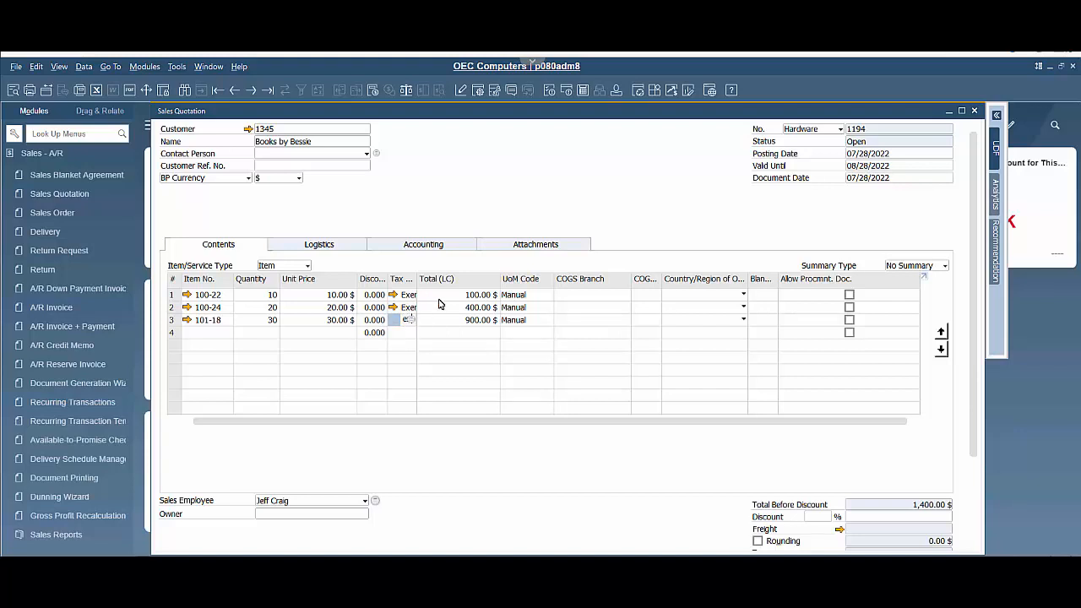
{"action": "left_click", "coordinate": [440, 297]}
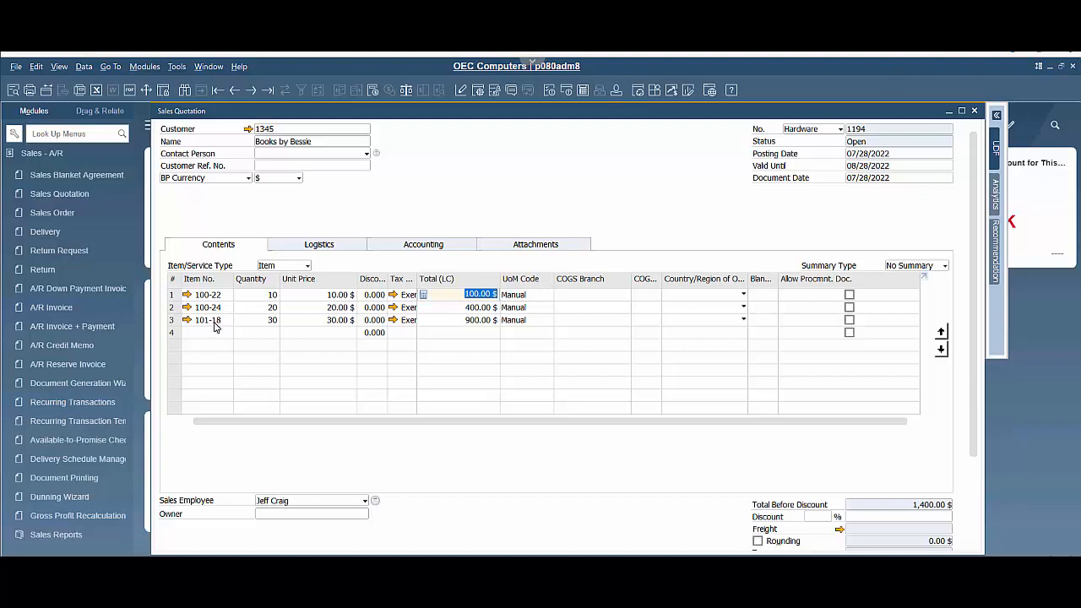
- Add the sales quotation and keep the saved document open for viewing
{"action": "scroll", "coordinate": [711, 471], "scroll_direction": "down", "scroll_amount": 3}
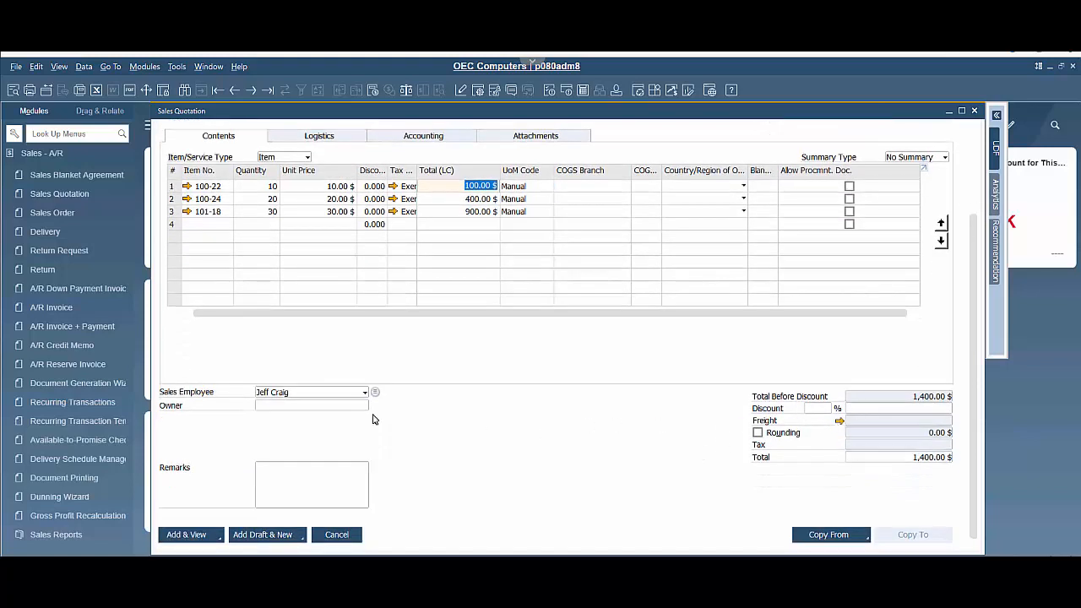
{"action": "left_click", "coordinate": [186, 535]}
{"action": "left_click", "coordinate": [78, 233]}
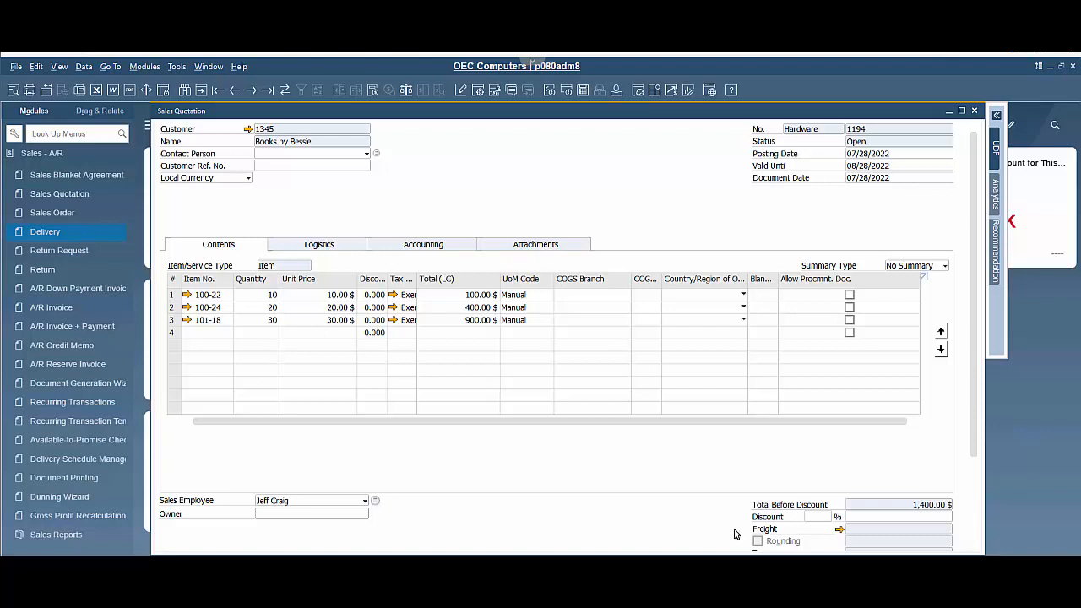
- Copy the saved sales quotation to a new sales order
{"action": "scroll", "coordinate": [846, 515], "scroll_direction": "down", "scroll_amount": 2}
{"action": "scroll", "coordinate": [846, 515], "scroll_direction": "down", "scroll_amount": 2}
{"action": "left_click", "coordinate": [929, 537]}
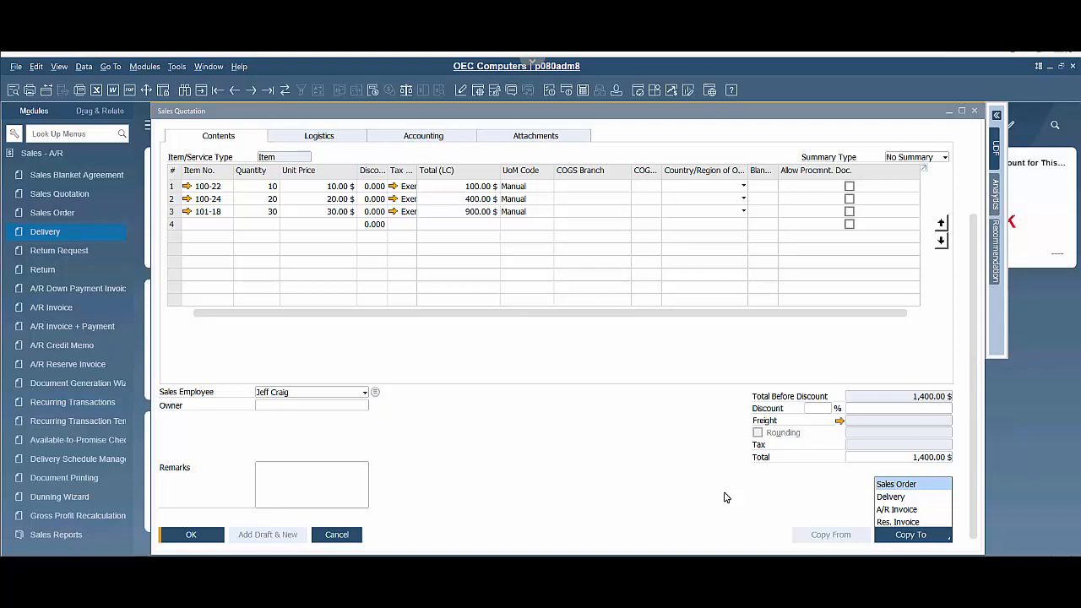
{"action": "left_click", "coordinate": [896, 486]}
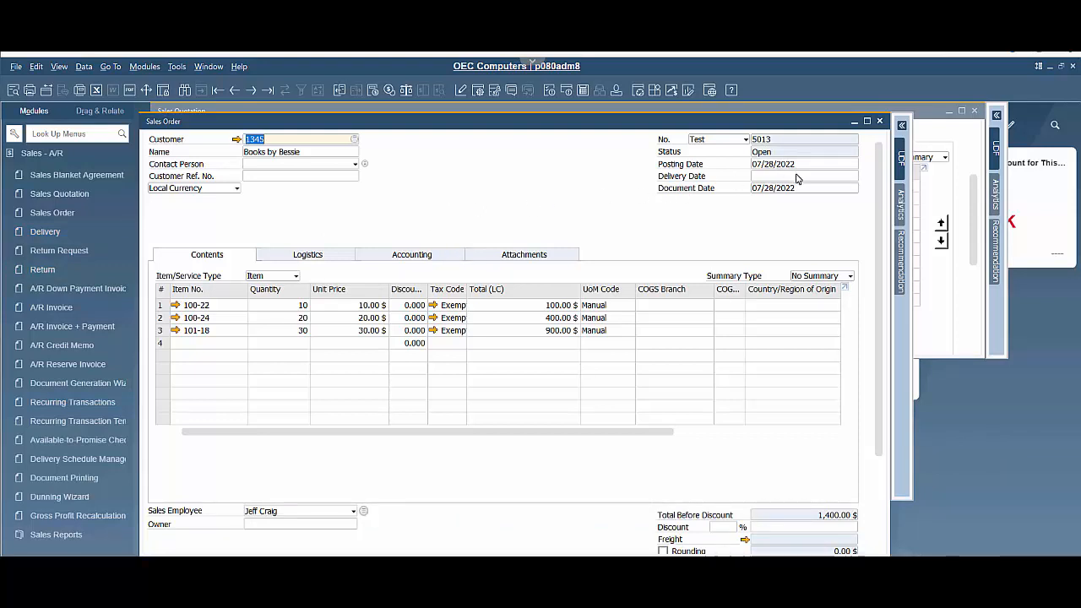
- Set the sales order's delivery date to 08/04/2022 and add the order, keeping it open for viewing
{"action": "left_click", "coordinate": [847, 176]}
{"action": "left_click", "coordinate": [853, 176]}
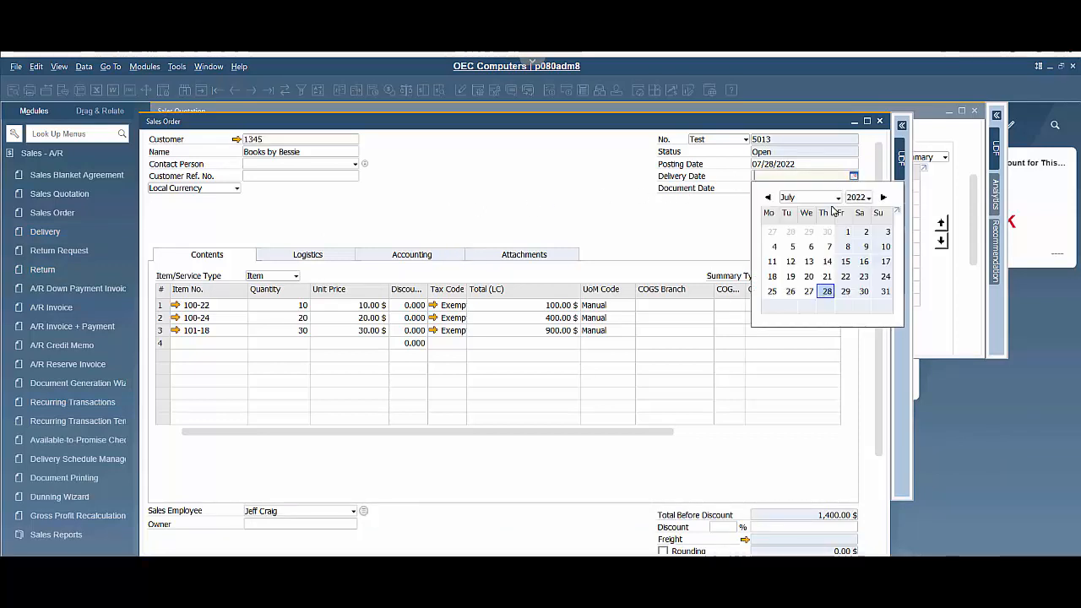
{"action": "left_click", "coordinate": [885, 198]}
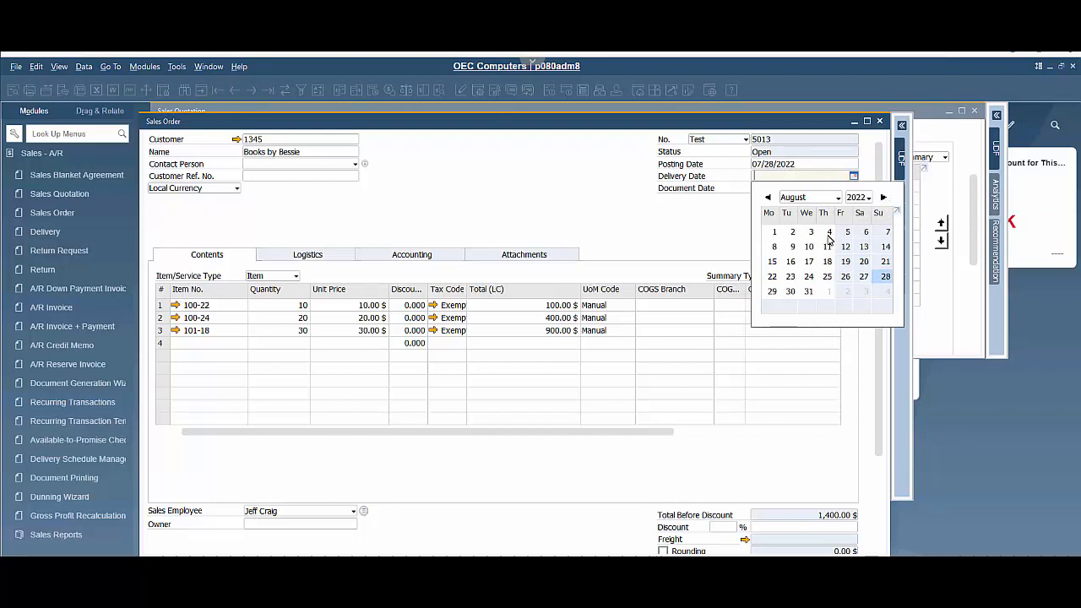
{"action": "left_click", "coordinate": [827, 233]}
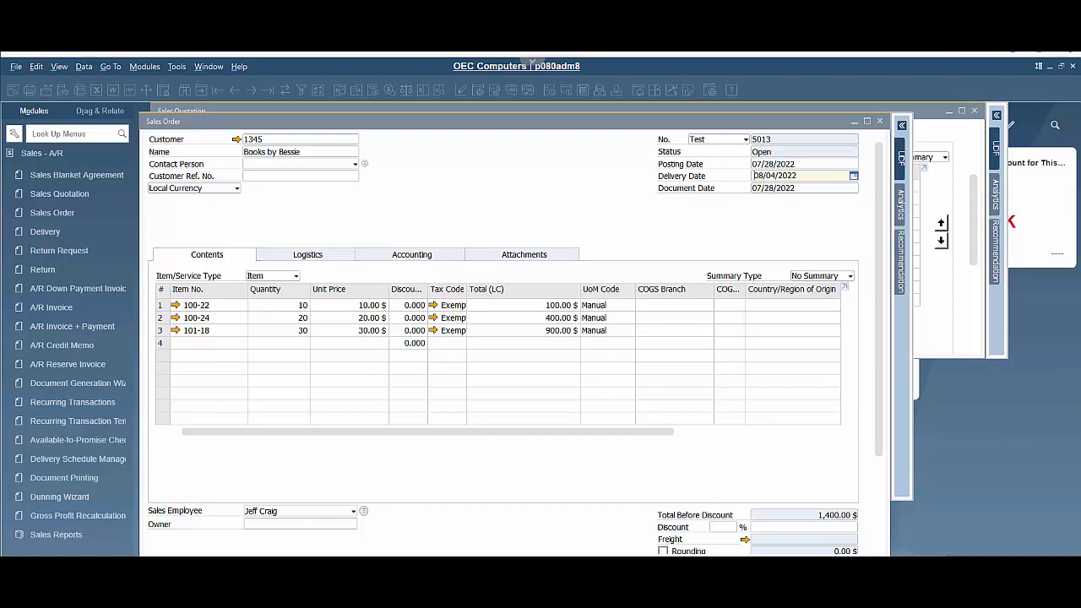
{"action": "scroll", "coordinate": [422, 418], "scroll_direction": "down", "scroll_amount": 6}
{"action": "scroll", "coordinate": [421, 418], "scroll_direction": "up", "scroll_amount": 5}
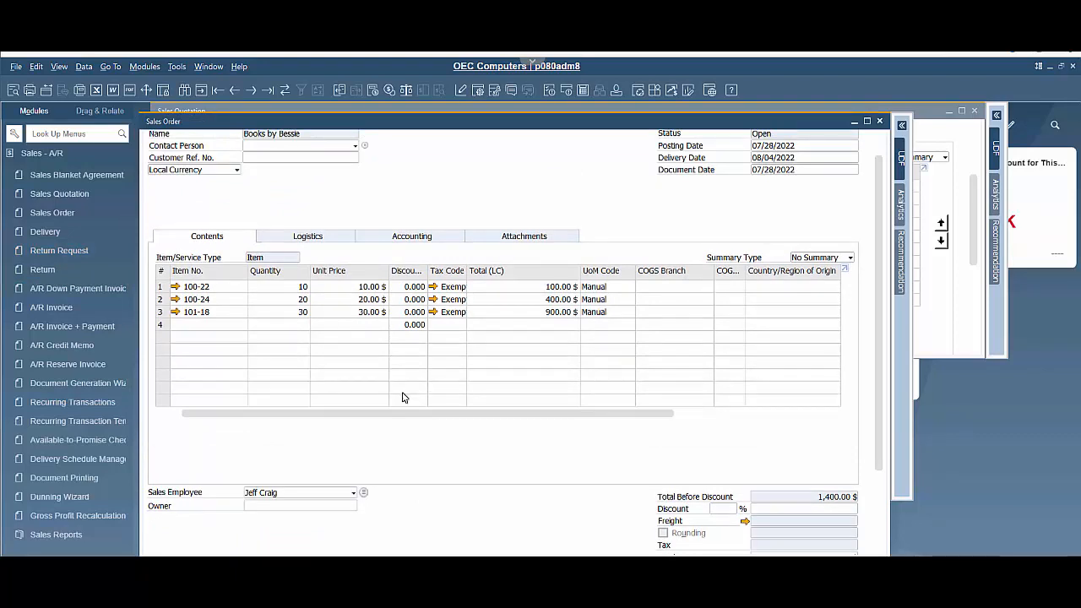
{"action": "scroll", "coordinate": [458, 212], "scroll_direction": "up", "scroll_amount": 1}
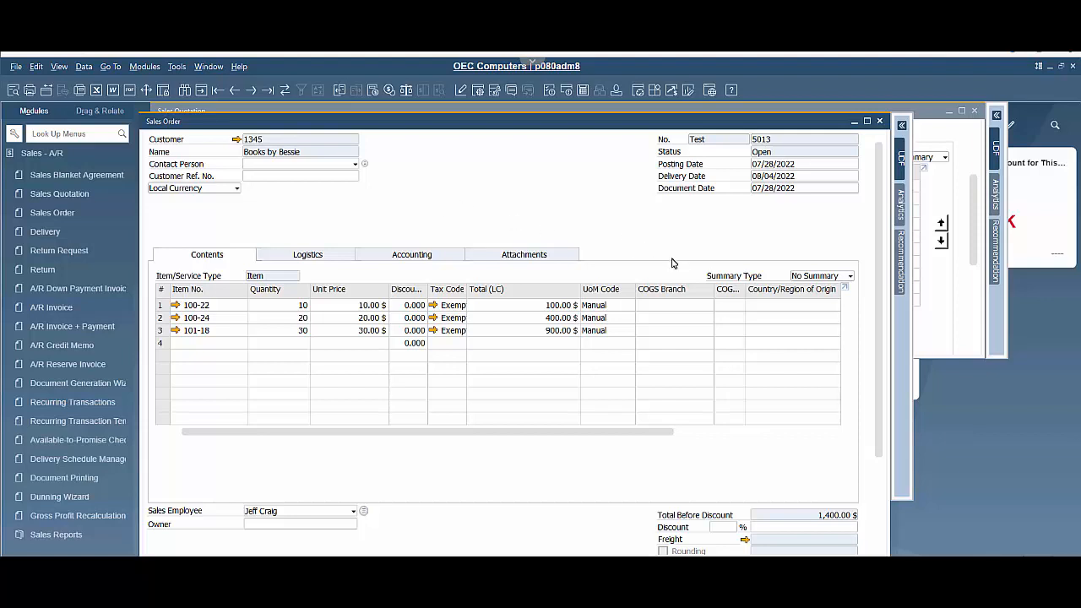
- Copy the saved sales order to a new delivery document
{"action": "scroll", "coordinate": [626, 470], "scroll_direction": "down", "scroll_amount": 3}
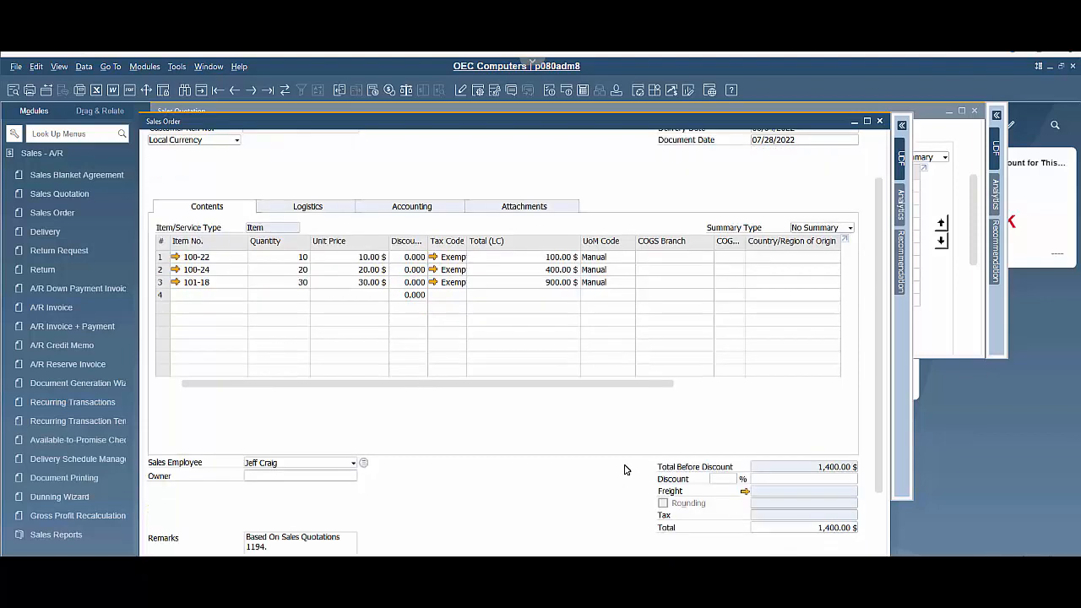
{"action": "scroll", "coordinate": [626, 470], "scroll_direction": "down", "scroll_amount": 3}
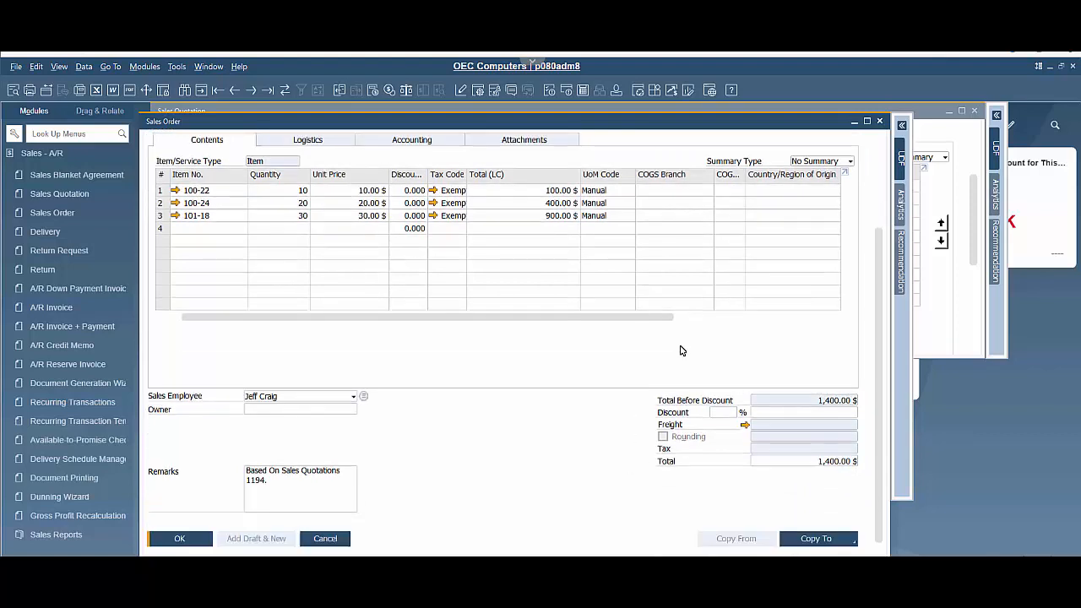
{"action": "left_click", "coordinate": [849, 542]}
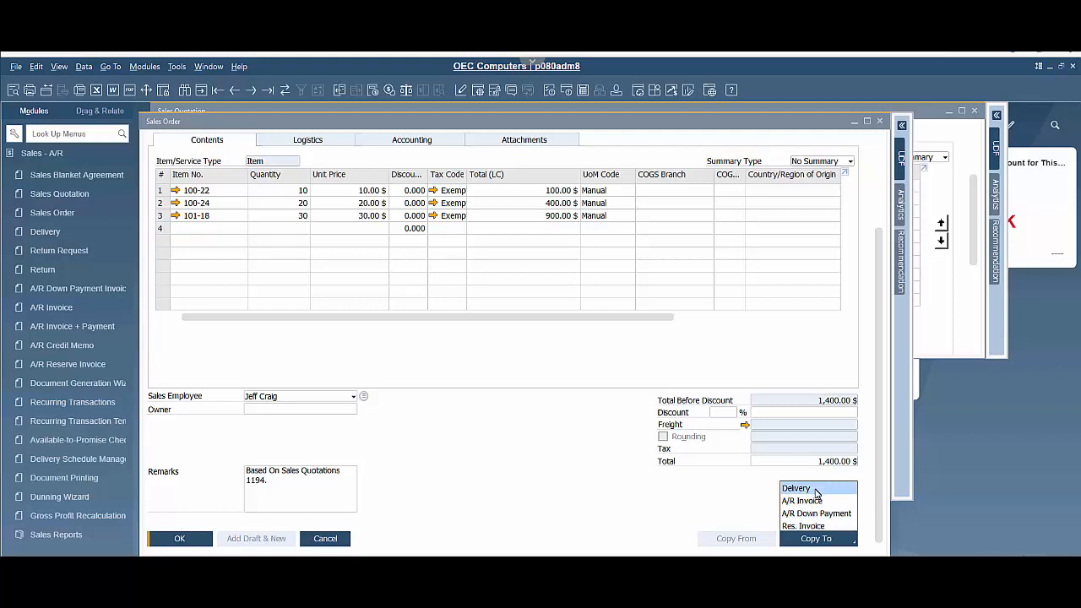
{"action": "left_click", "coordinate": [815, 489]}
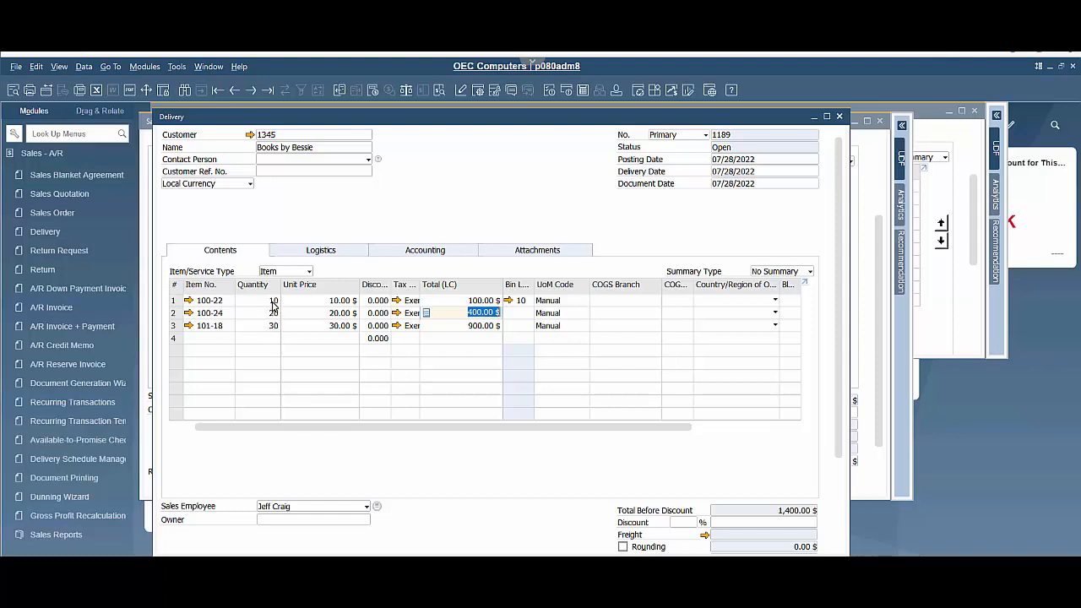
- Review the delivery's line quantity for item 100-22 and its ship-to and bill-to address details
{"action": "left_click", "coordinate": [272, 300]}
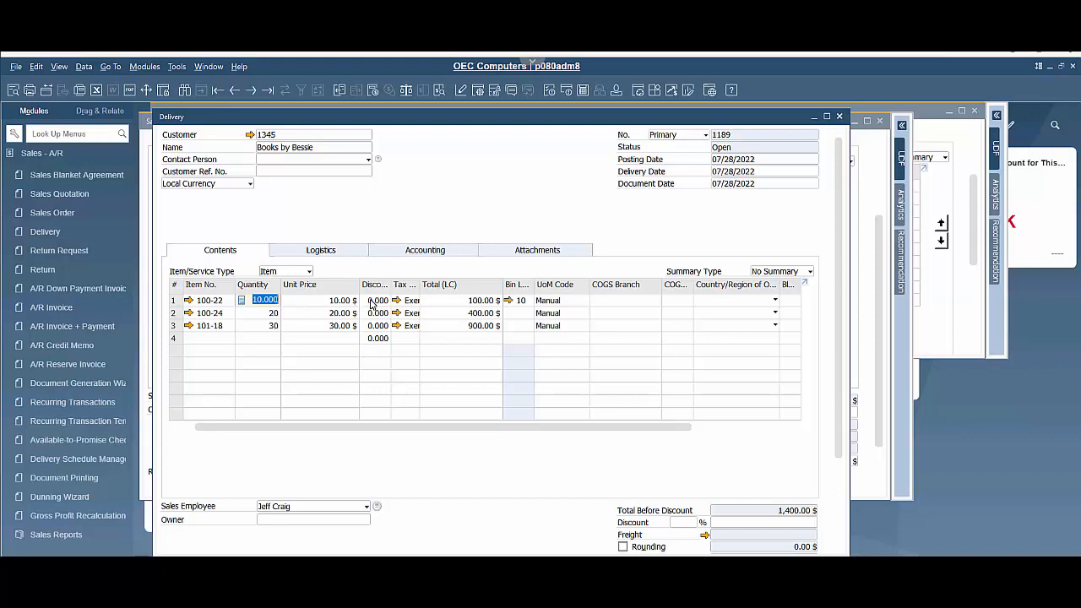
{"action": "left_click", "coordinate": [334, 253]}
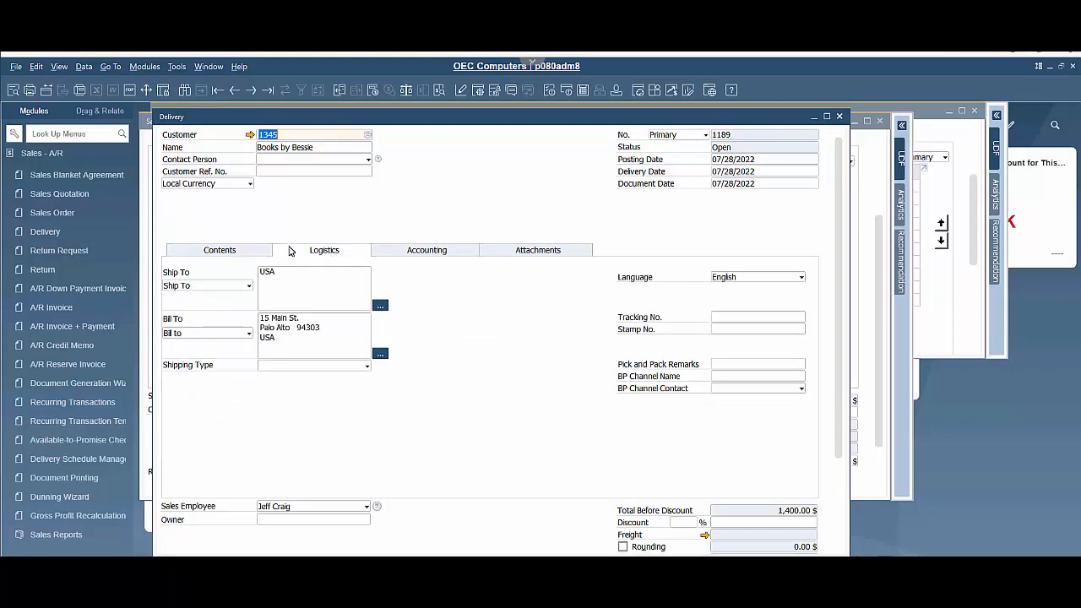
{"action": "left_click", "coordinate": [248, 288]}
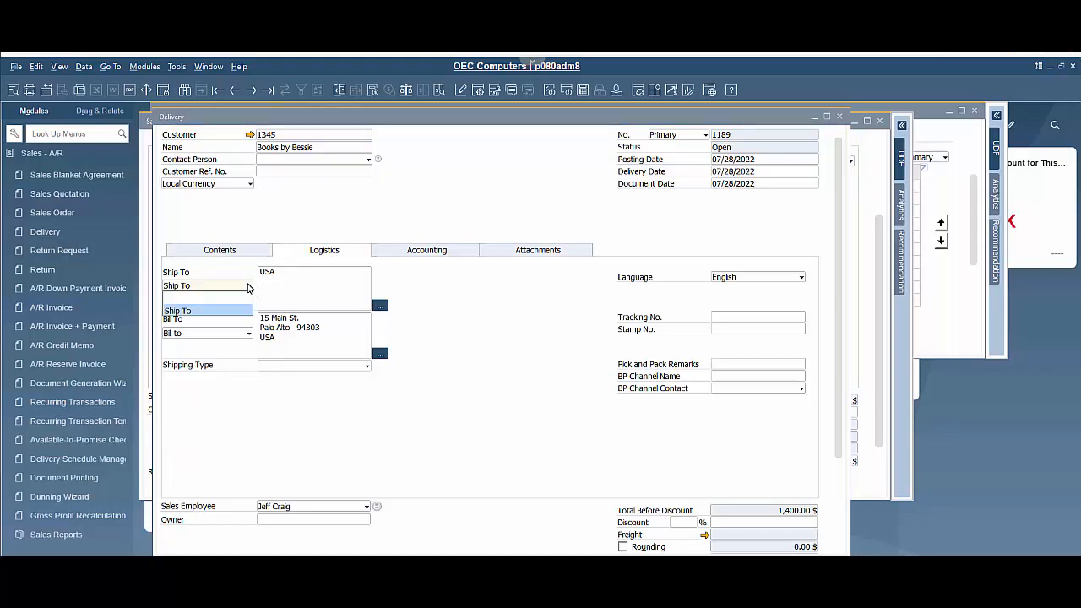
{"action": "left_click", "coordinate": [251, 287]}
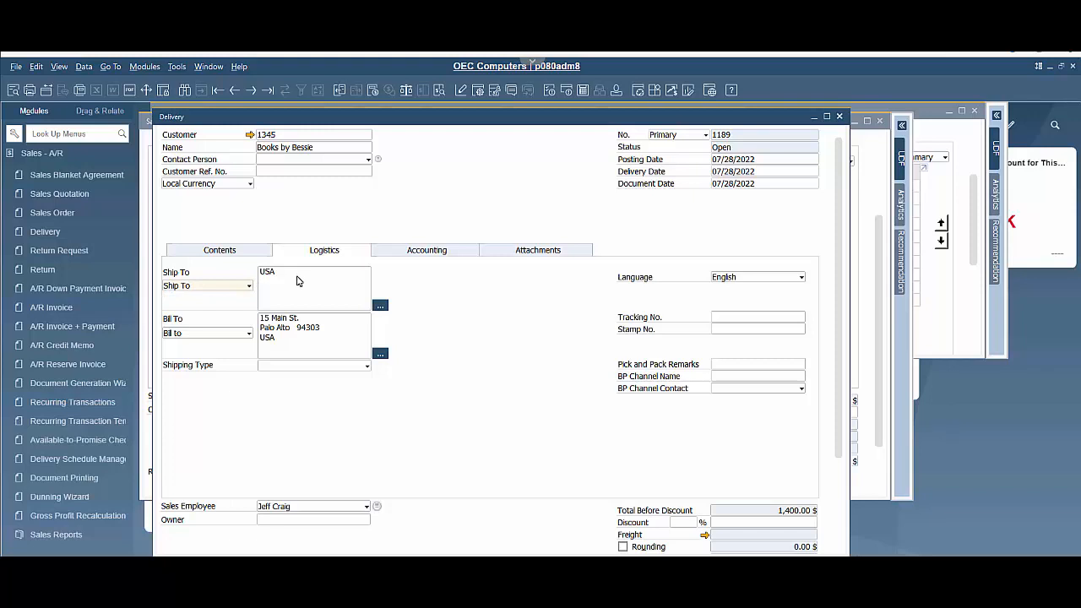
{"action": "left_click", "coordinate": [229, 252]}
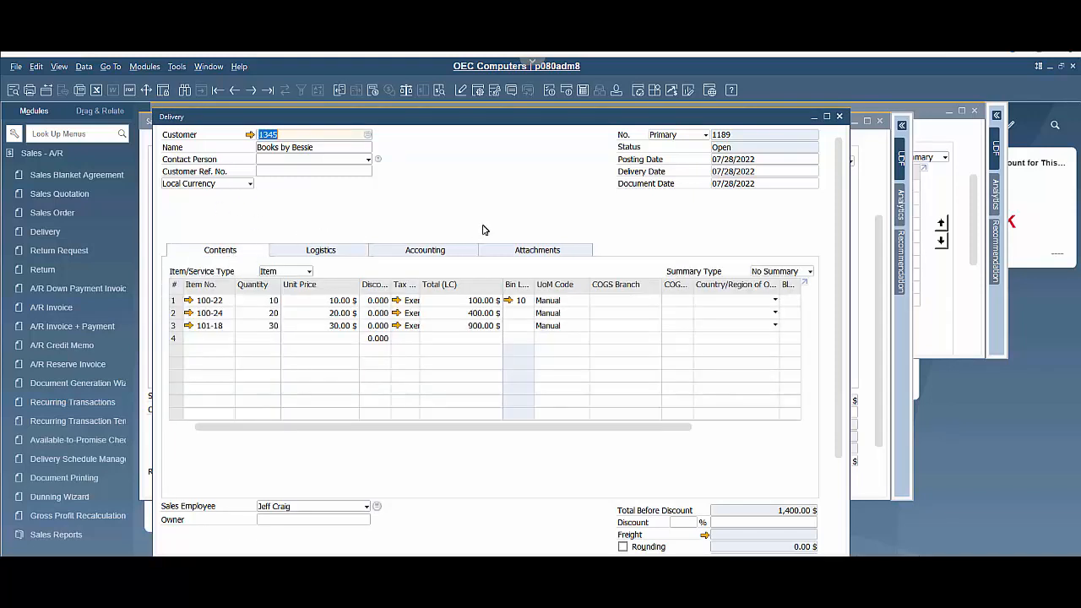
- Add the delivery, accept that it cannot be changed after adding, and keep it open for viewing
{"action": "scroll", "coordinate": [301, 475], "scroll_direction": "down", "scroll_amount": 2}
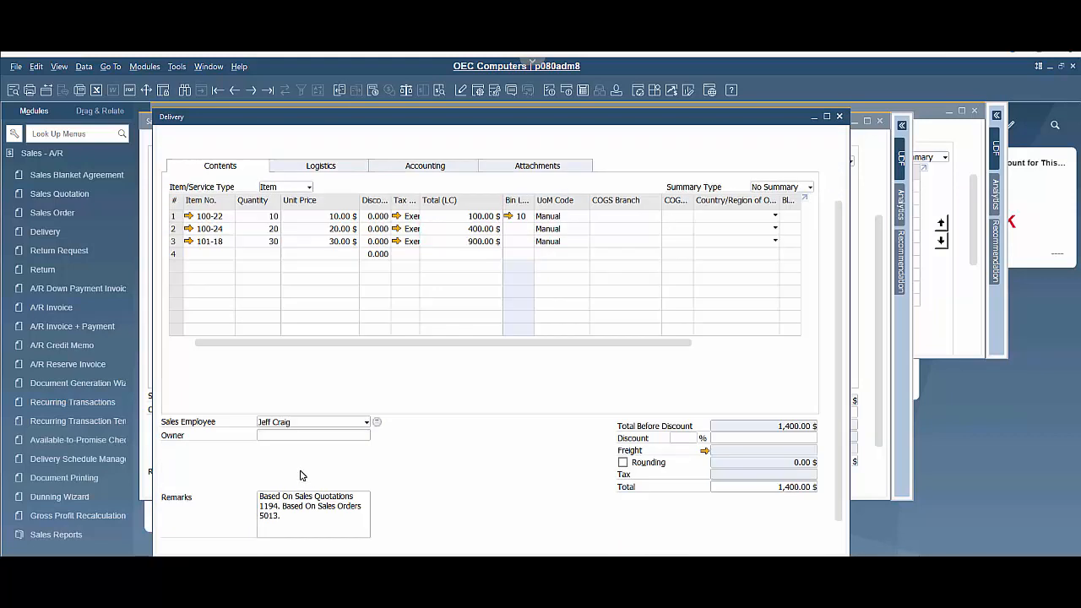
{"action": "scroll", "coordinate": [301, 475], "scroll_direction": "down", "scroll_amount": 1}
{"action": "left_click", "coordinate": [191, 538]}
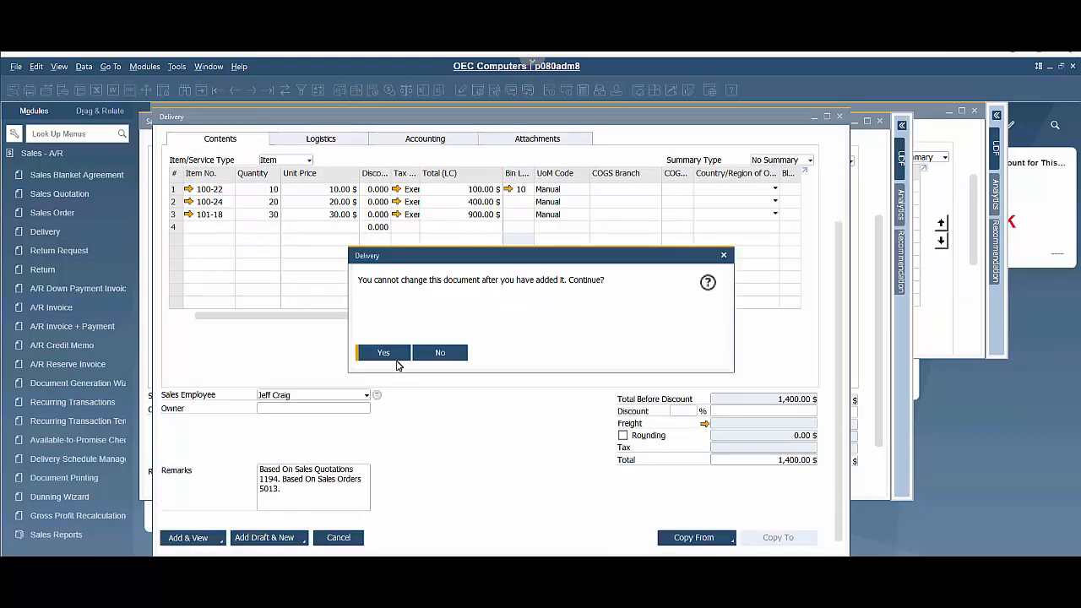
{"action": "left_click", "coordinate": [384, 353]}
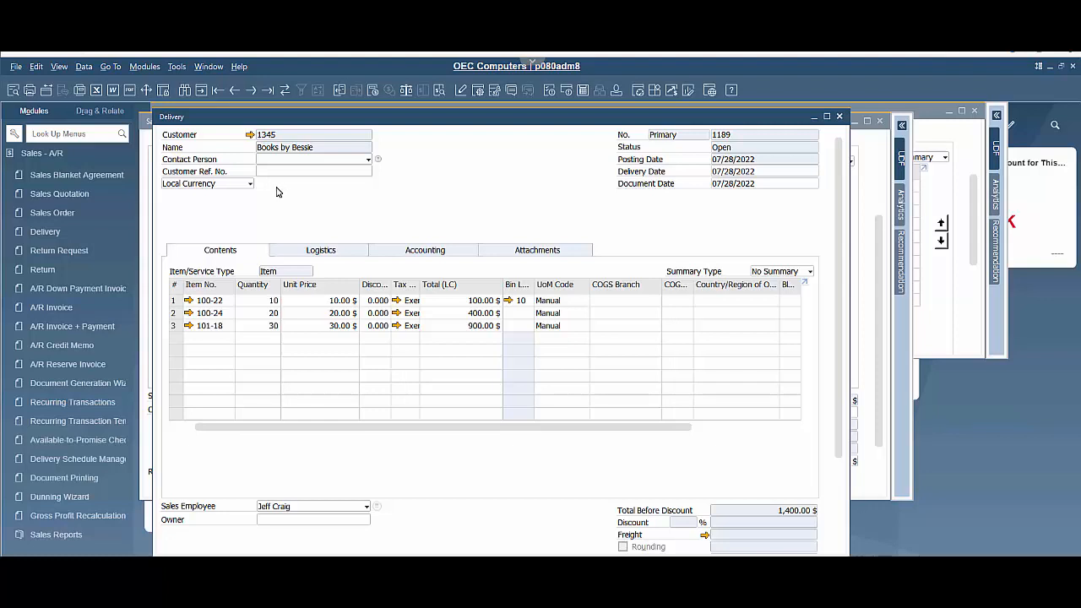
- Preview the delivery in the Packing Slip (EhP) (System) layout, then close the preview
{"action": "left_click", "coordinate": [17, 67]}
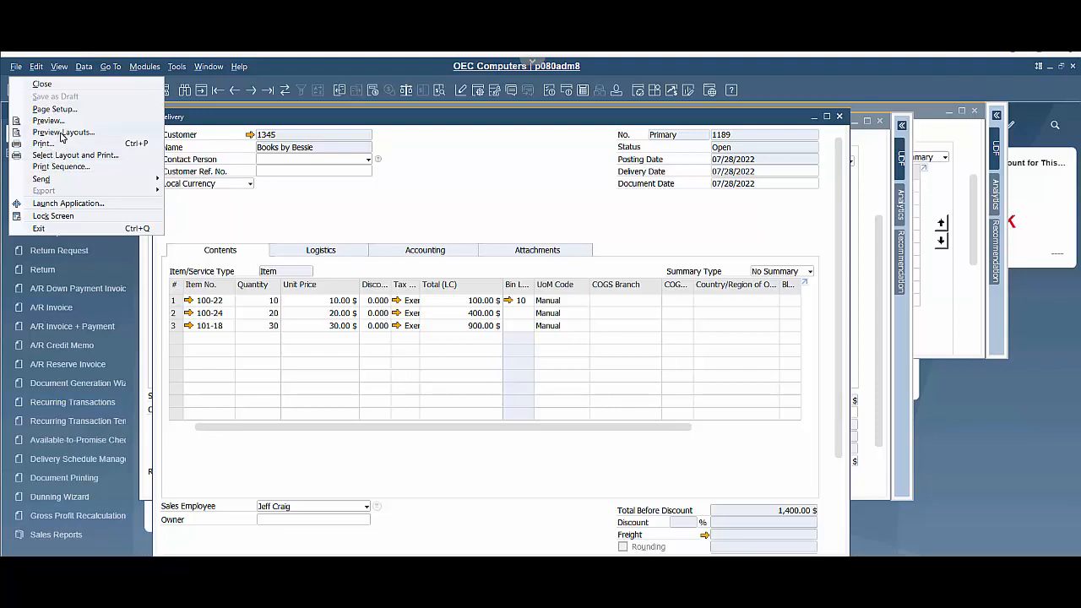
{"action": "left_click", "coordinate": [61, 133]}
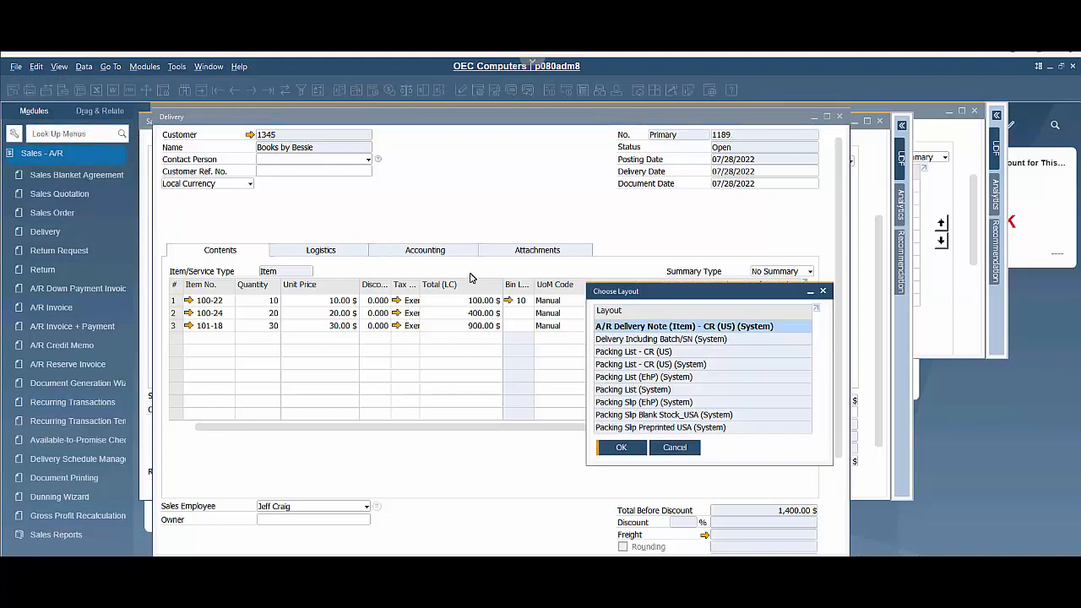
{"action": "left_click", "coordinate": [648, 364]}
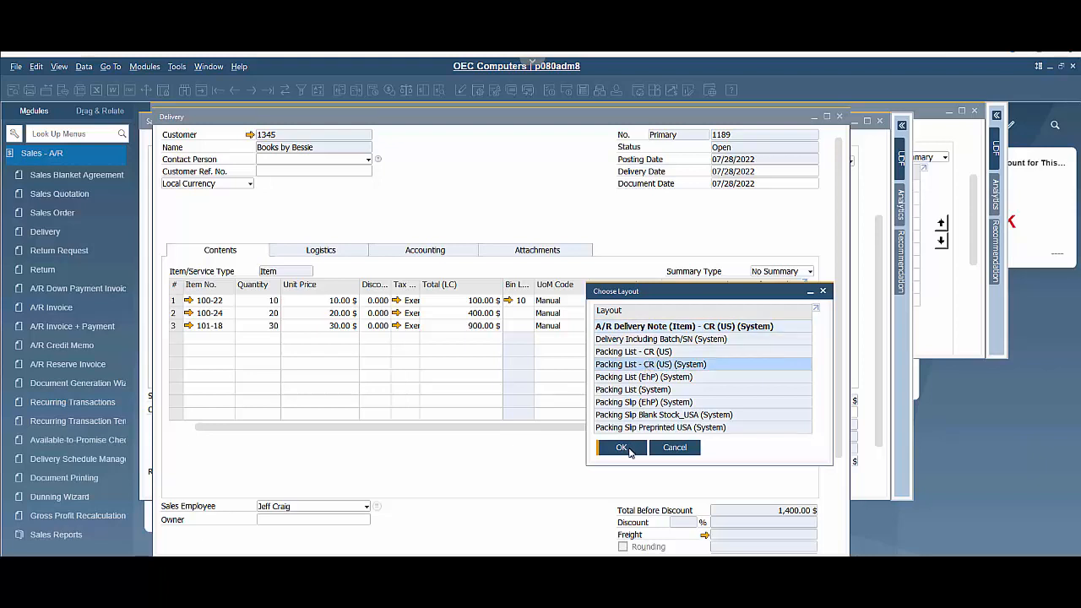
{"action": "left_click", "coordinate": [621, 447]}
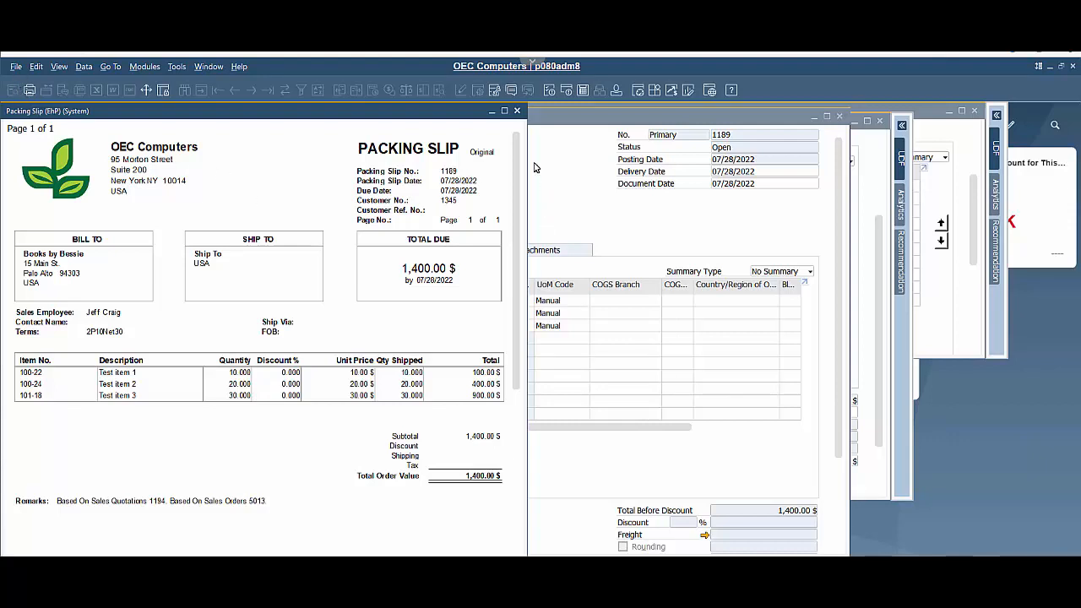
{"action": "left_click", "coordinate": [518, 112]}
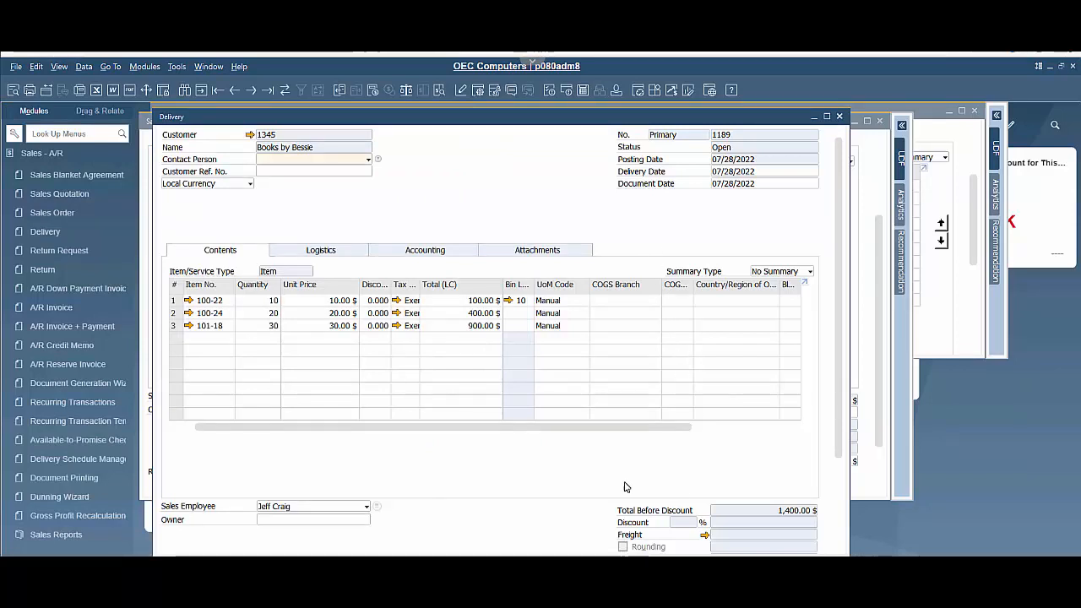
- Copy the delivery to a new A/R invoice and move the invoice window clear of the screen edge
{"action": "scroll", "coordinate": [625, 486], "scroll_direction": "down", "scroll_amount": 4}
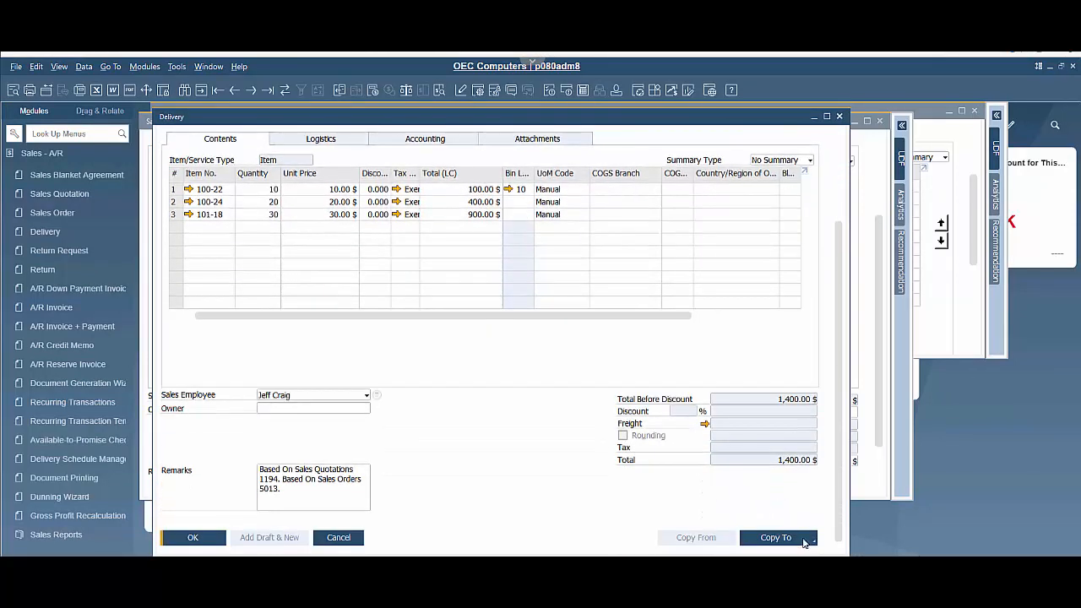
{"action": "left_click", "coordinate": [803, 541]}
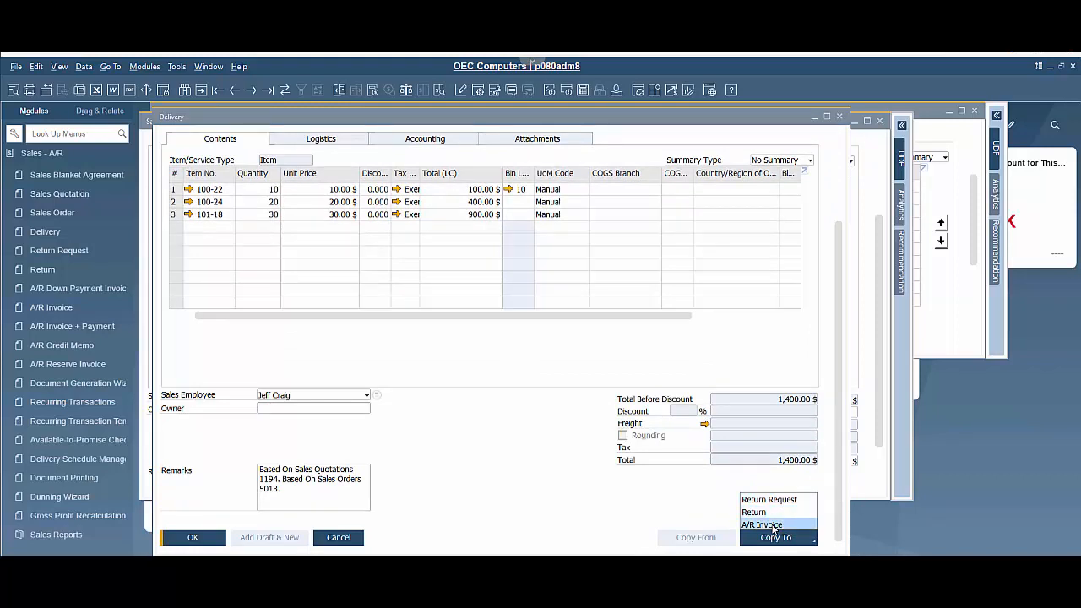
{"action": "left_click", "coordinate": [762, 524]}
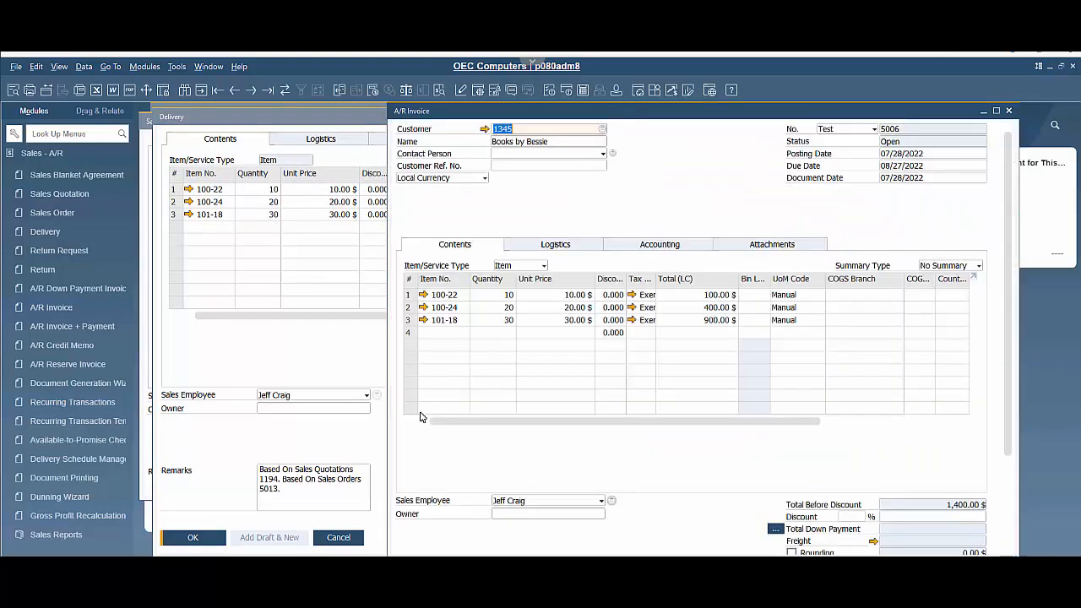
{"action": "left_click_drag", "start_coordinate": [436, 111], "coordinate": [239, 123]}
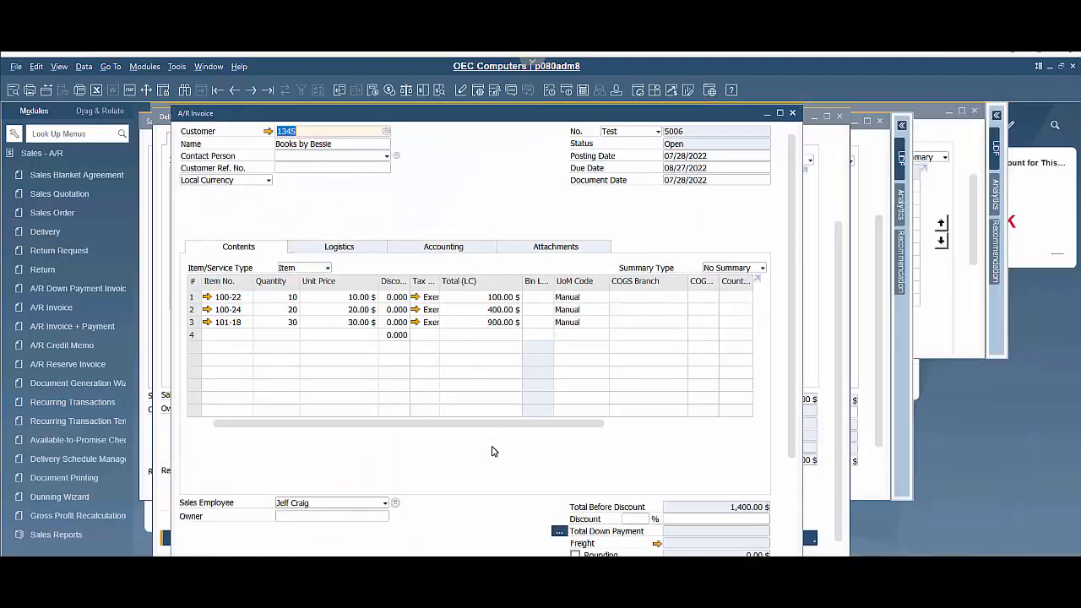
- Add the A/R invoice, accept the confirmation, and keep the document open for viewing
{"action": "scroll", "coordinate": [488, 443], "scroll_direction": "down", "scroll_amount": 3}
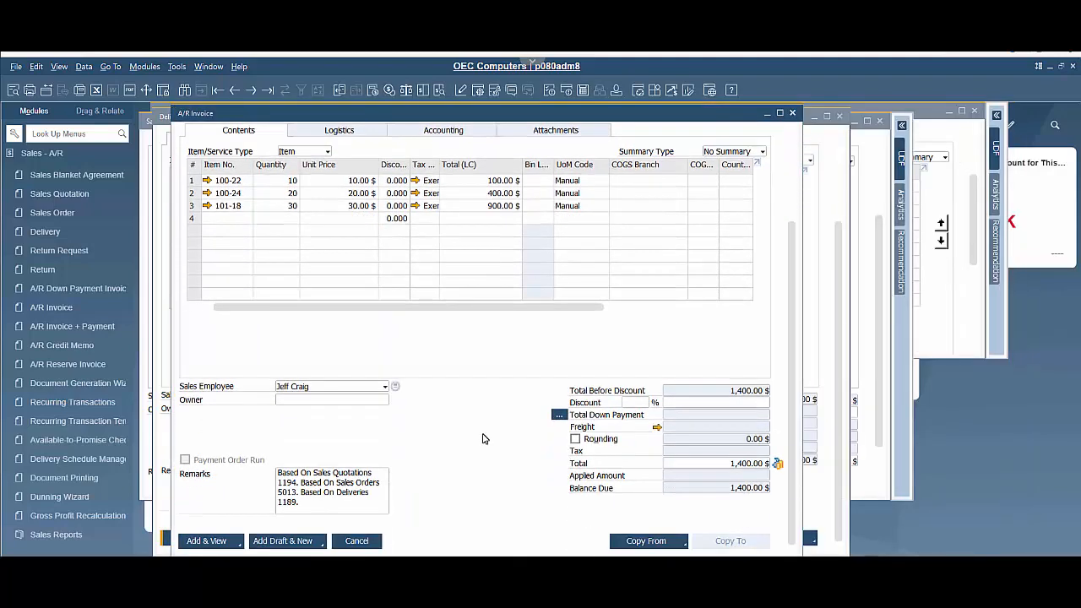
{"action": "left_click", "coordinate": [212, 540]}
{"action": "left_click", "coordinate": [383, 353]}
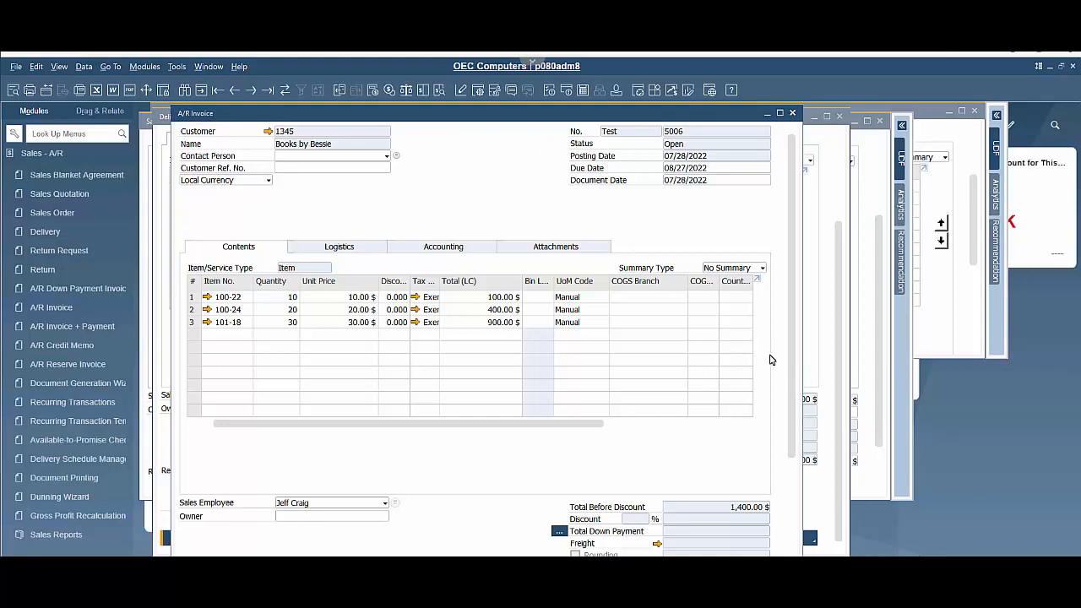
- Open the payment means for the A/R invoice and review the credit card, bank transfer and check options
{"action": "scroll", "coordinate": [772, 360], "scroll_direction": "down", "scroll_amount": 3}
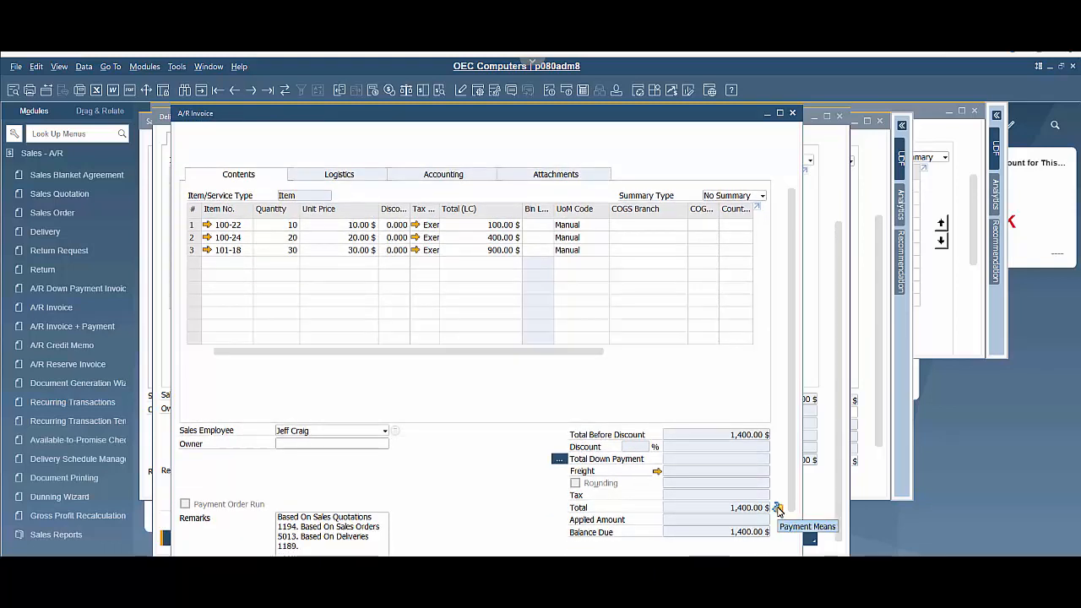
{"action": "left_click", "coordinate": [777, 508]}
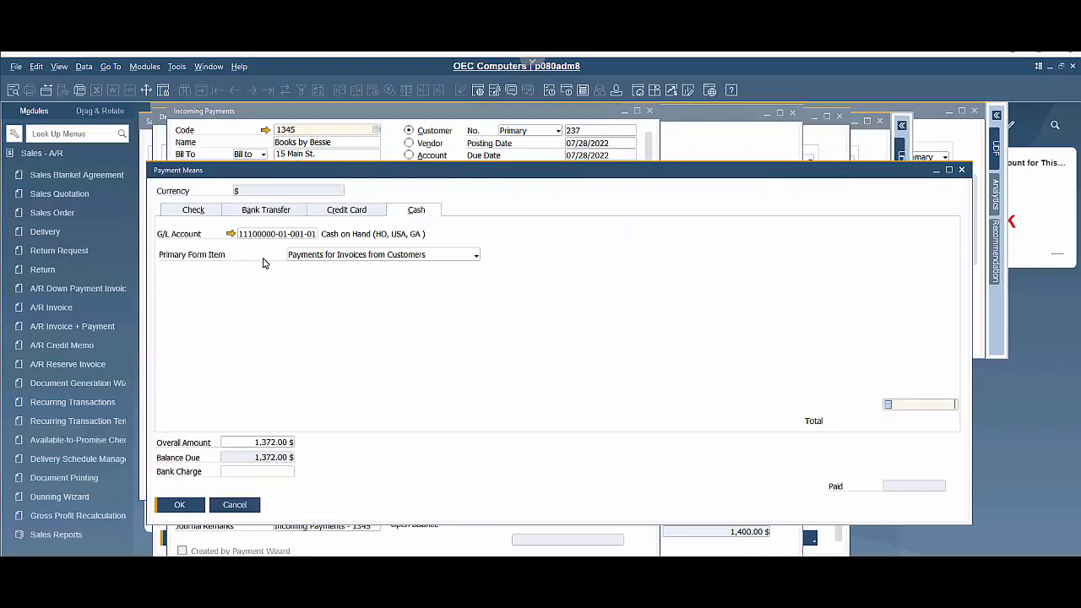
{"action": "left_click", "coordinate": [340, 213]}
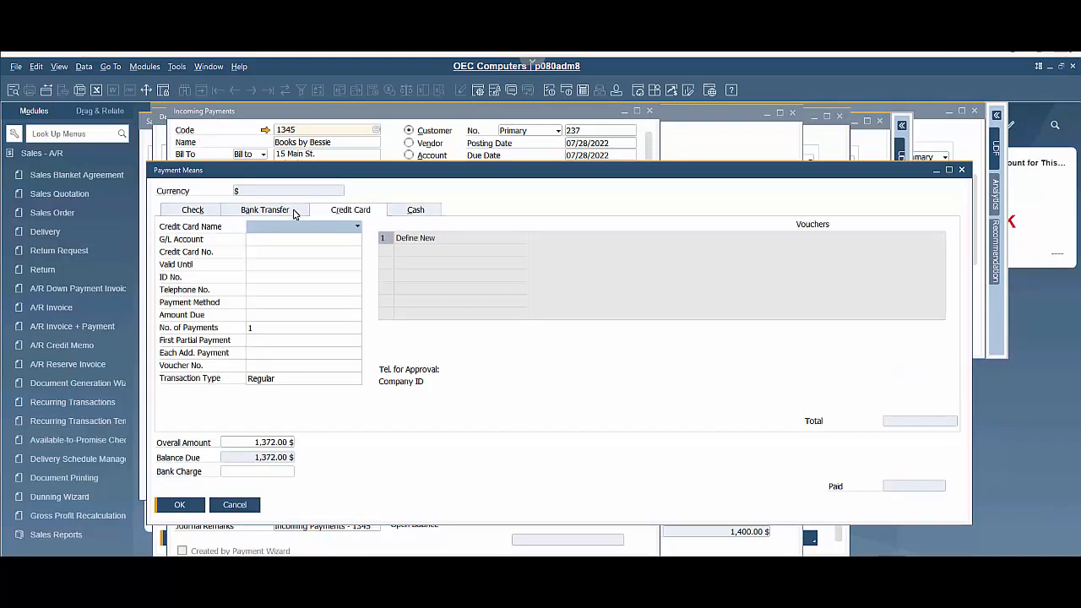
{"action": "left_click", "coordinate": [293, 211]}
{"action": "left_click", "coordinate": [199, 213]}
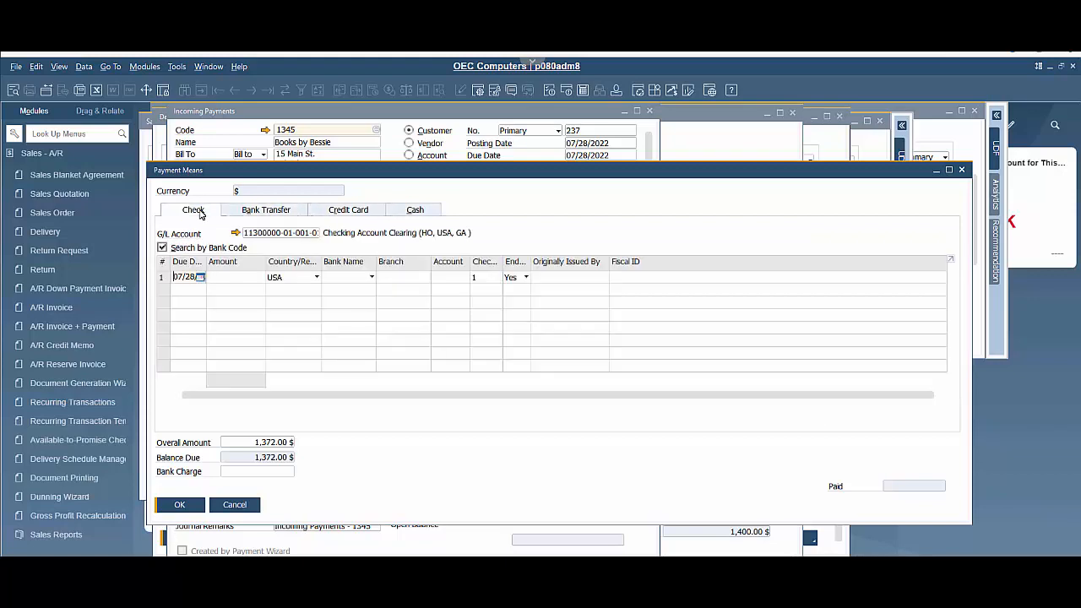
{"action": "left_click", "coordinate": [253, 213]}
{"action": "left_click", "coordinate": [364, 218]}
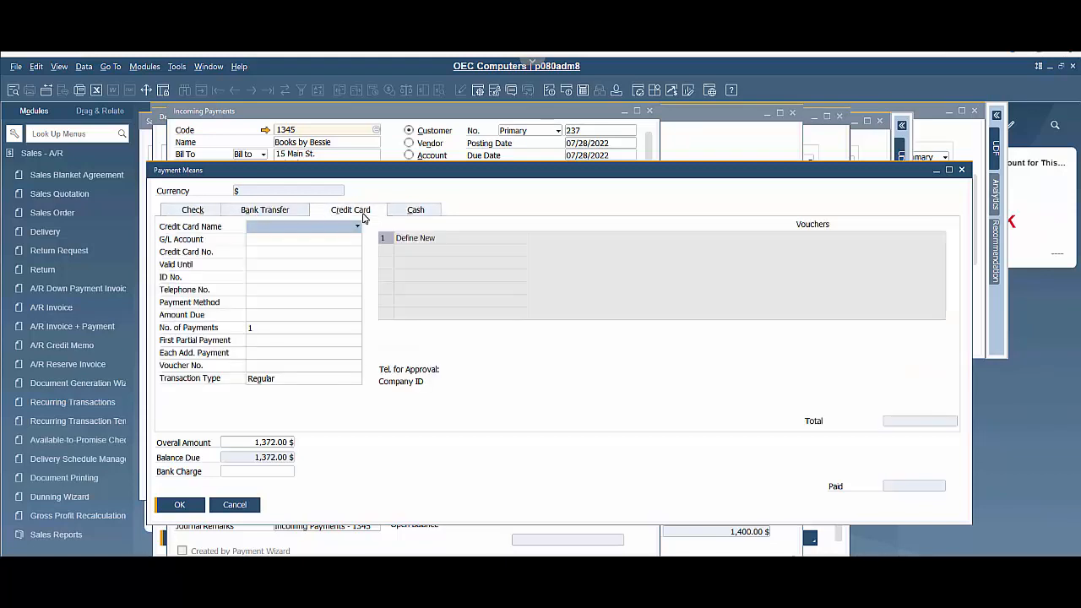
- Enter a cash payment of 1,372.00 $ for the invoice and accept the payment means
{"action": "left_click", "coordinate": [406, 217]}
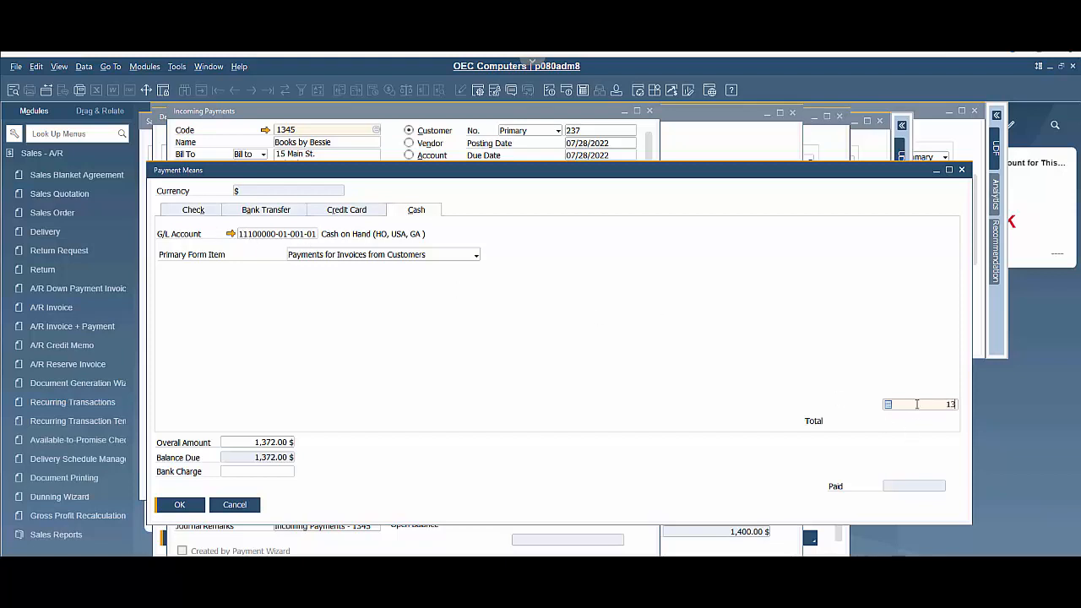
{"action": "type", "text": "2"}
{"action": "left_click", "coordinate": [242, 447]}
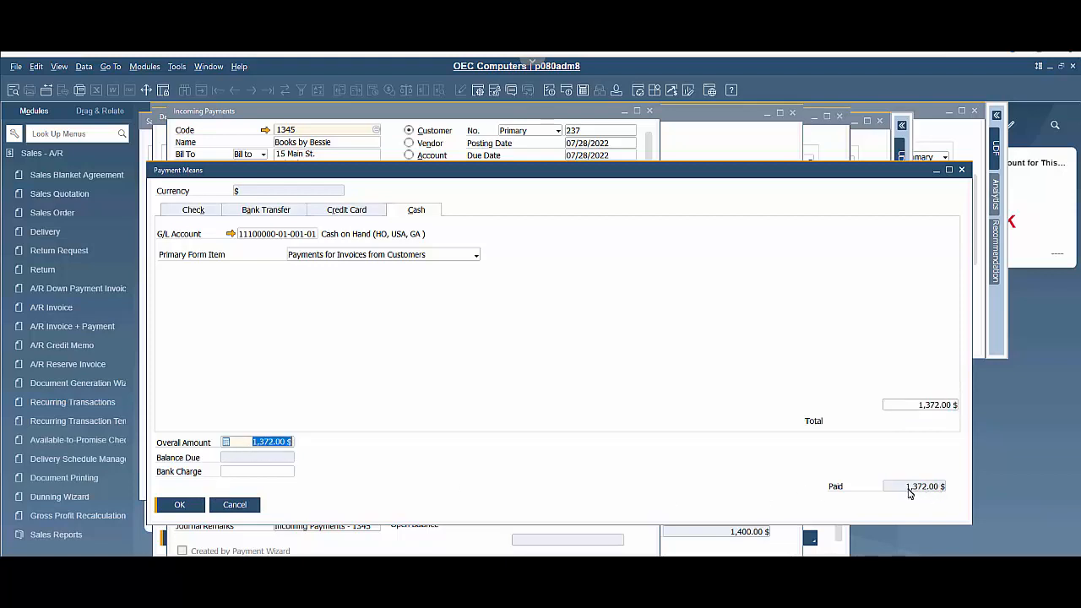
{"action": "left_click", "coordinate": [178, 504]}
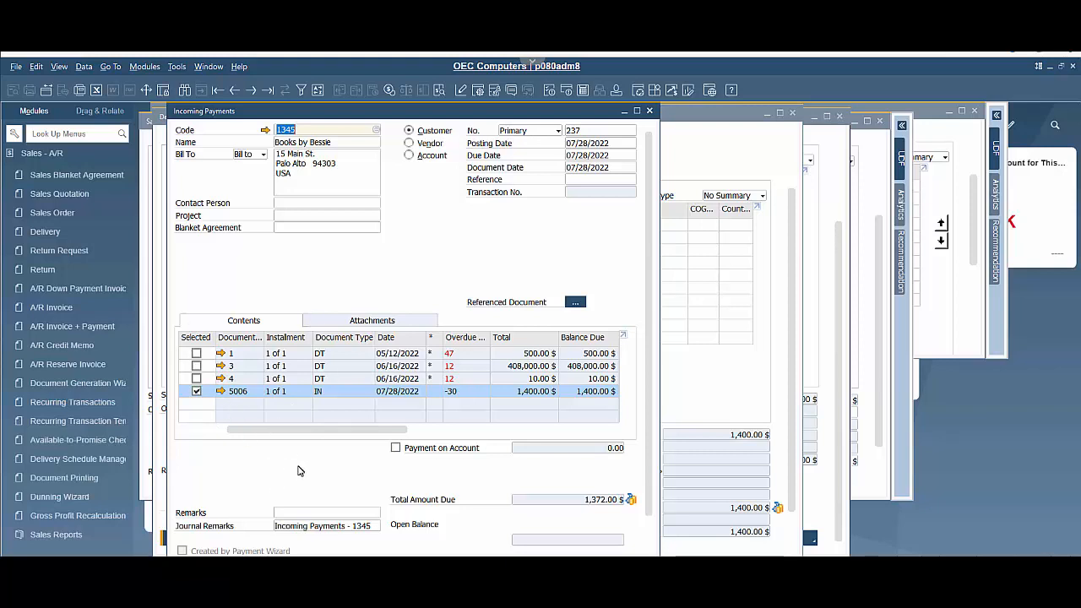
- Add the incoming payment for the selected invoice, accept the confirmation, and close the blank payment form
{"action": "scroll", "coordinate": [308, 469], "scroll_direction": "down", "scroll_amount": 1}
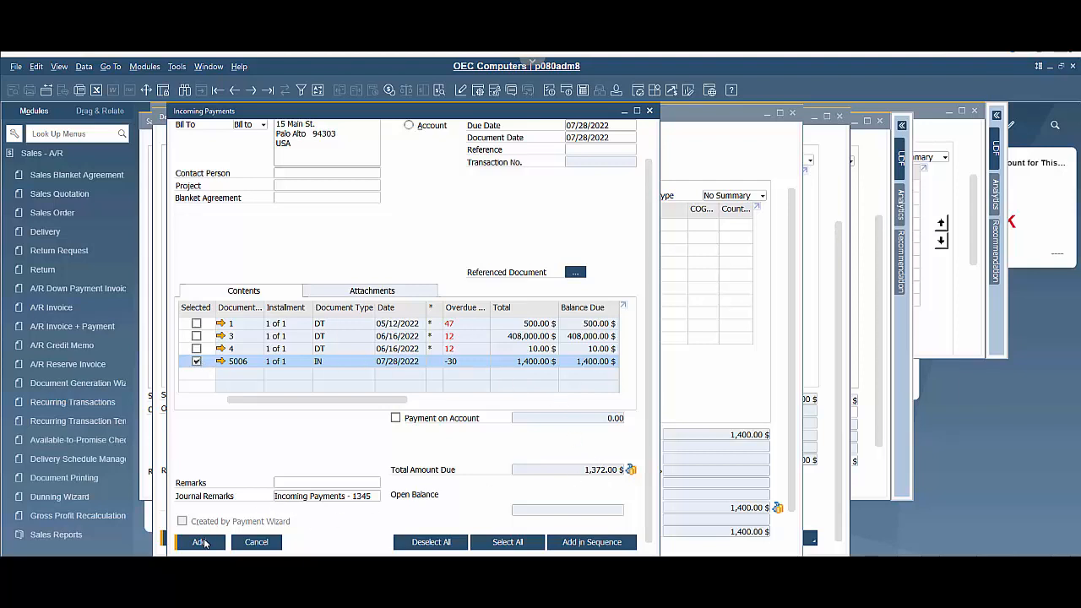
{"action": "left_click", "coordinate": [203, 543]}
{"action": "left_click", "coordinate": [383, 353]}
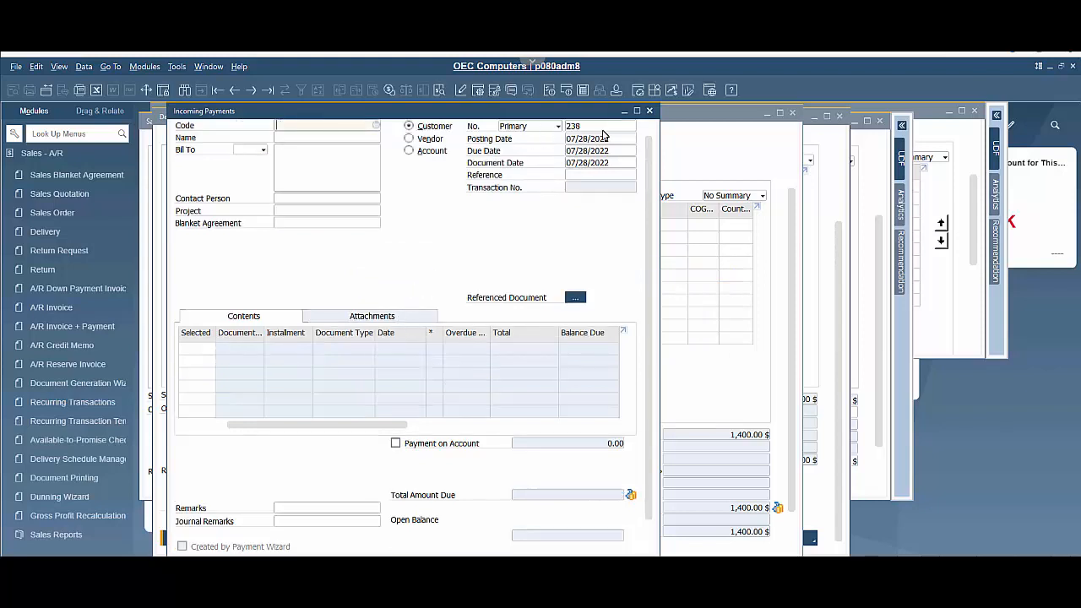
{"action": "left_click", "coordinate": [649, 112]}
- Check the A/R invoice's header status and open the invoice's relationship map
{"action": "scroll", "coordinate": [668, 202], "scroll_direction": "up", "scroll_amount": 3}
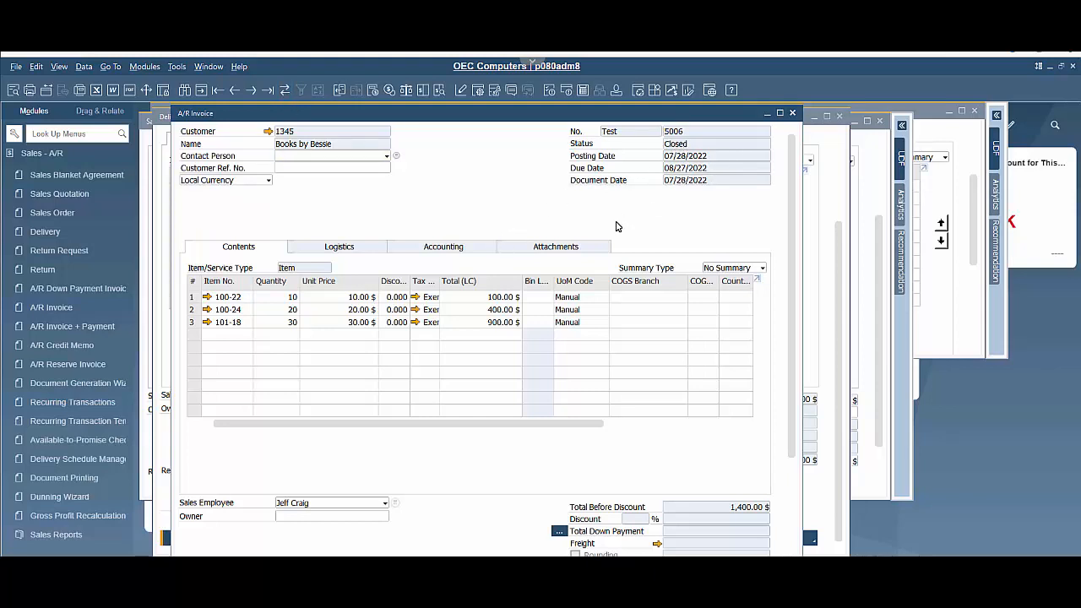
{"action": "right_click", "coordinate": [417, 216]}
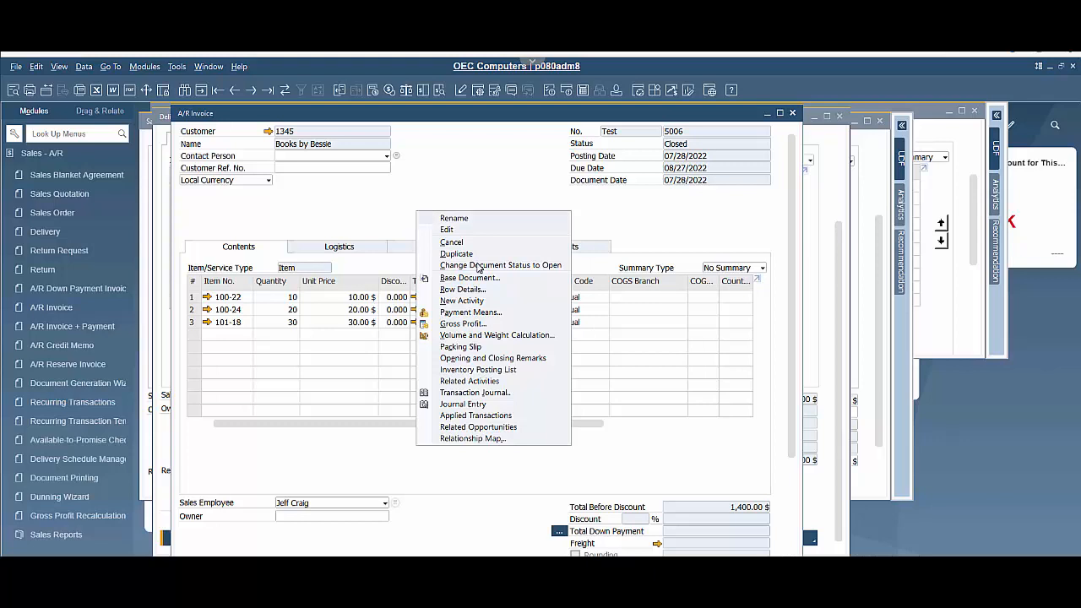
{"action": "left_click", "coordinate": [469, 439]}
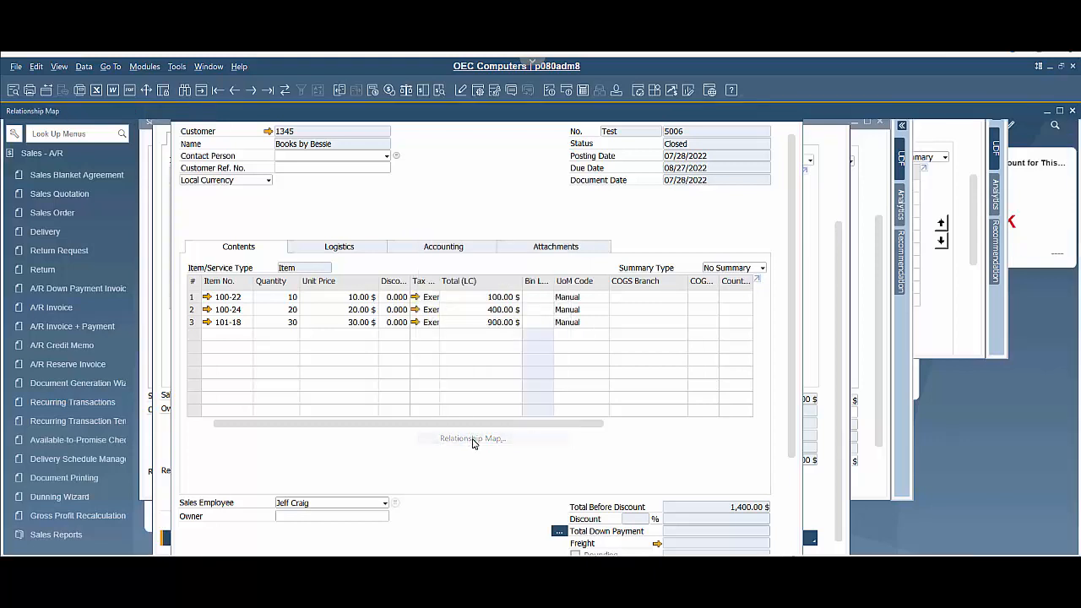